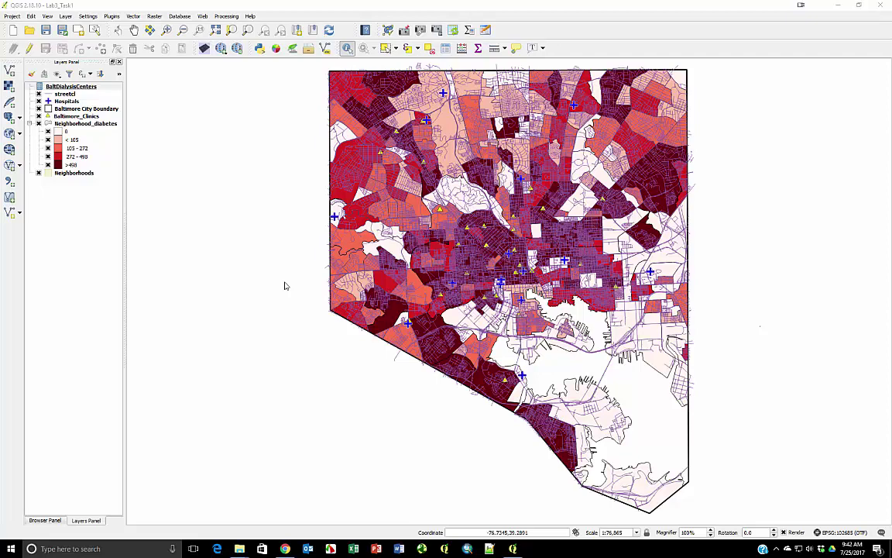
# - Search All plugins for MMQGIS, enable the mmqgis plugin, and close the plugin manager
pyautogui.click(111, 16)
pyautogui.click(139, 25)
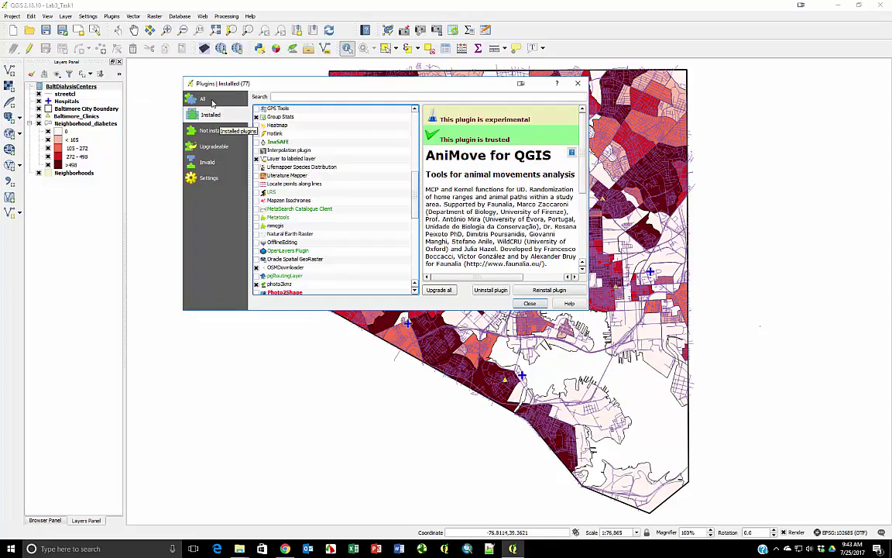
pyautogui.click(211, 99)
pyautogui.click(276, 97)
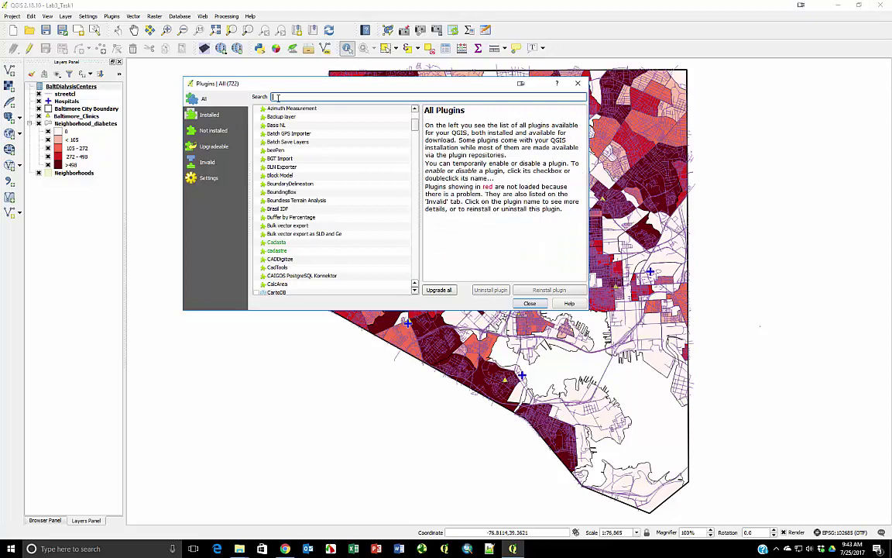
pyautogui.write('MMQGIS')
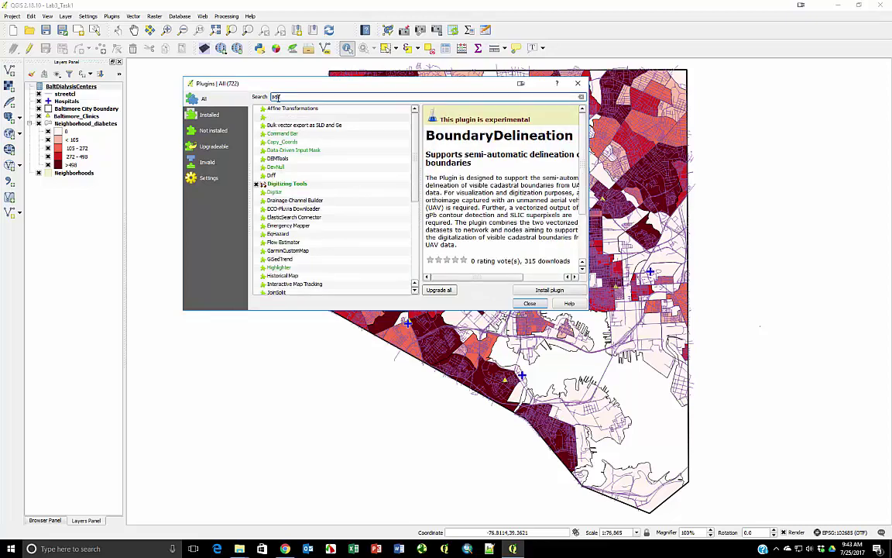
pyautogui.click(272, 110)
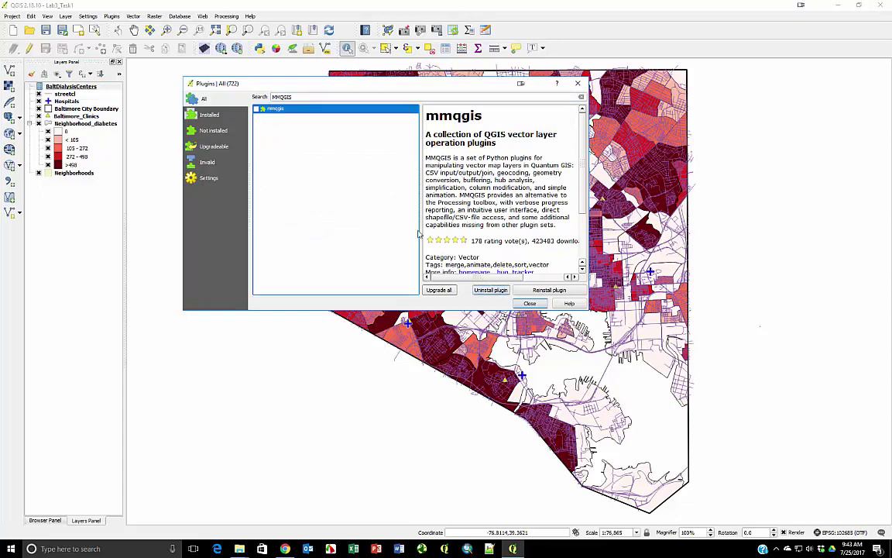
pyautogui.click(256, 108)
pyautogui.click(528, 302)
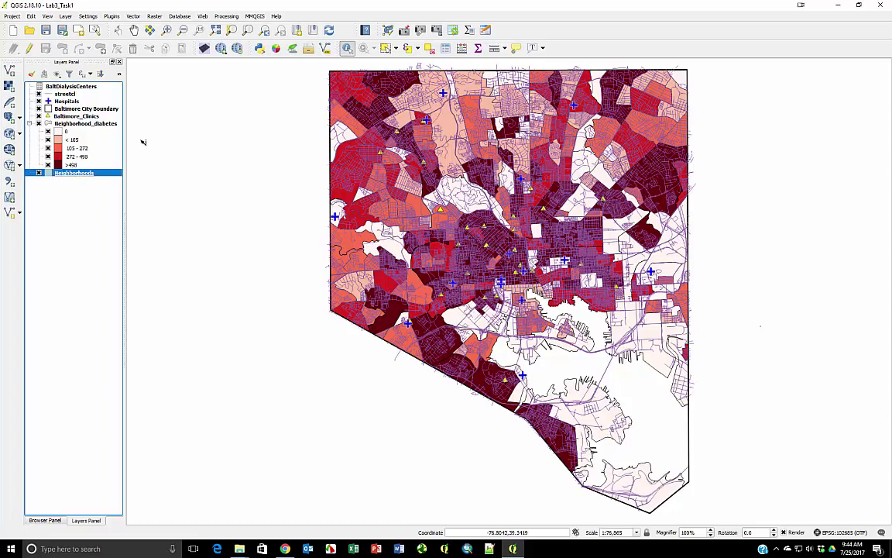
# - Bring up the MMQGIS Geocode submenu listing Geocode from Street Layer
pyautogui.click(254, 16)
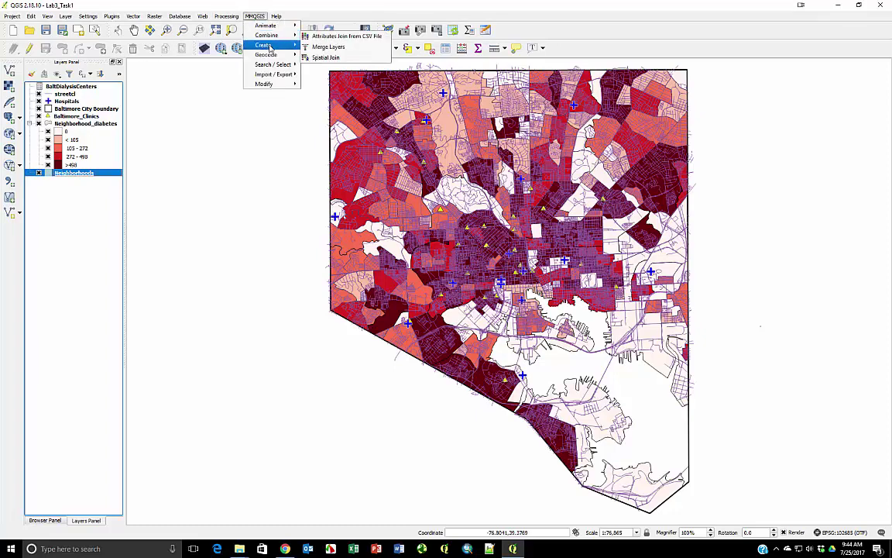
pyautogui.moveTo(274, 56)
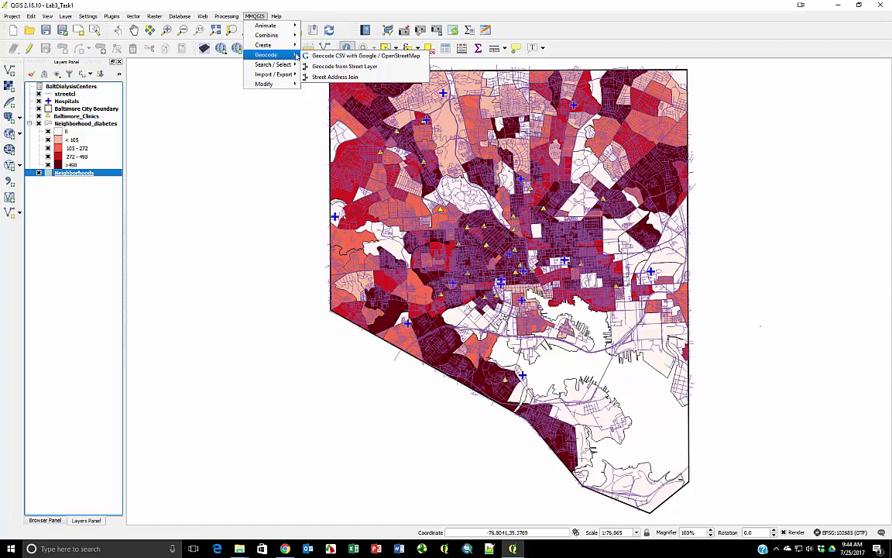
# - Launch Geocode from Street Layer and set D:/CHM/Lab3/Data/BaltDialysisCenters.csv as its input CSV
pyautogui.click(316, 67)
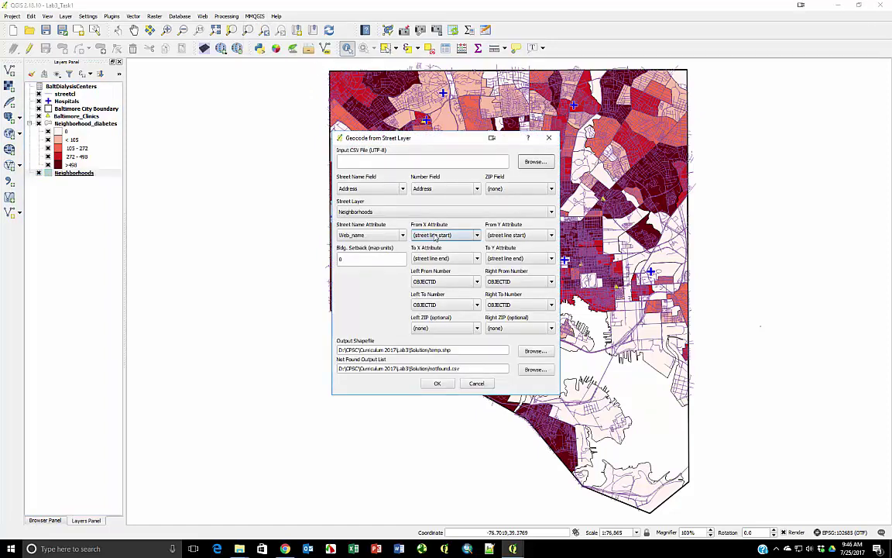
pyautogui.click(534, 161)
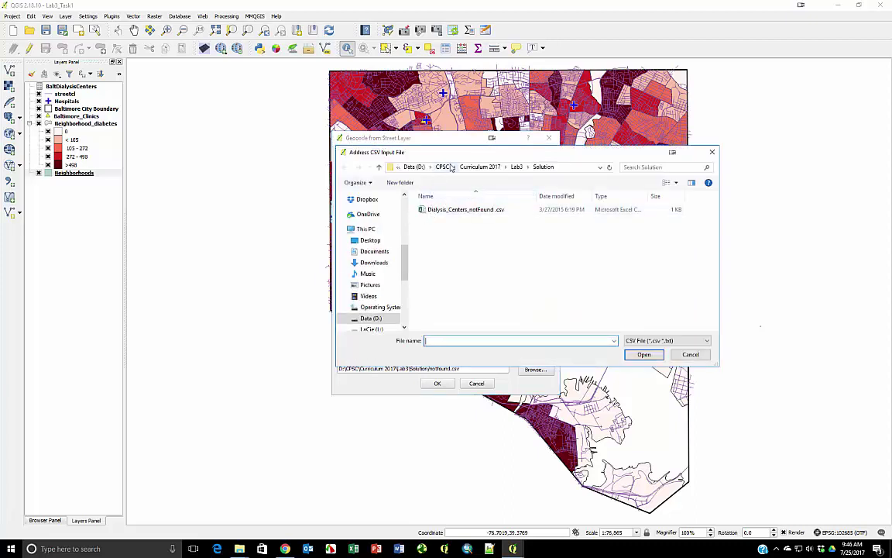
pyautogui.click(414, 167)
pyautogui.doubleClick(434, 248)
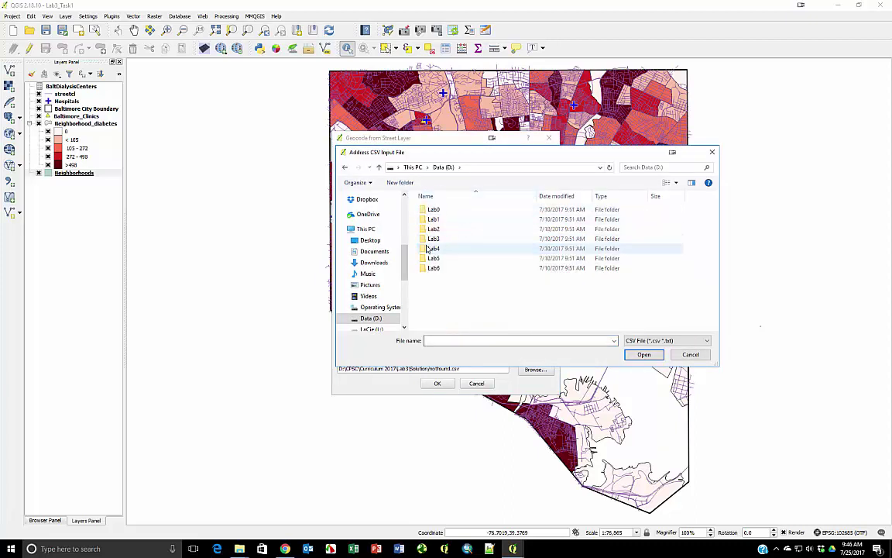
pyautogui.doubleClick(426, 242)
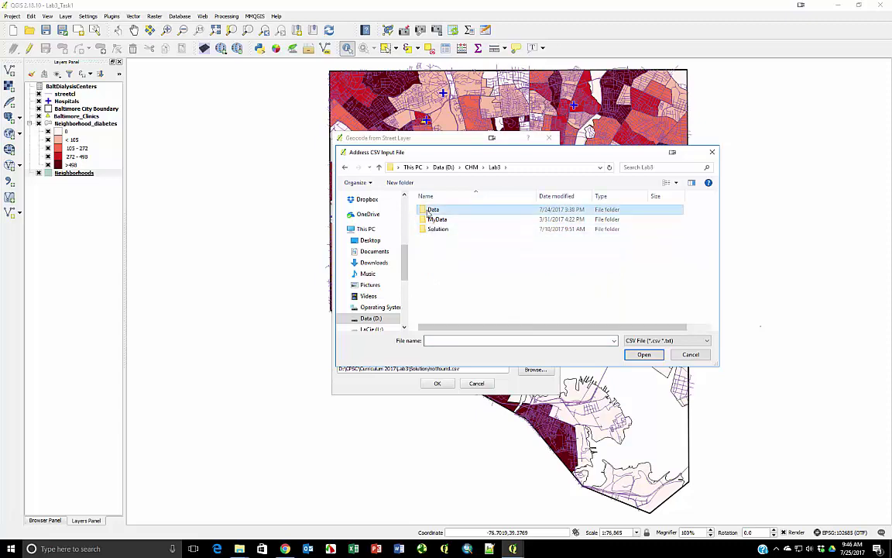
pyautogui.doubleClick(430, 209)
pyautogui.click(426, 210)
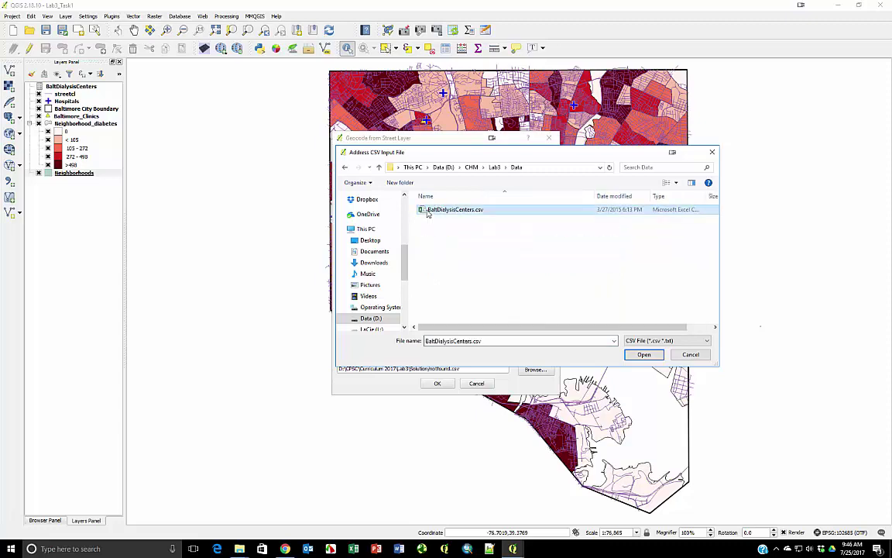
pyautogui.click(643, 354)
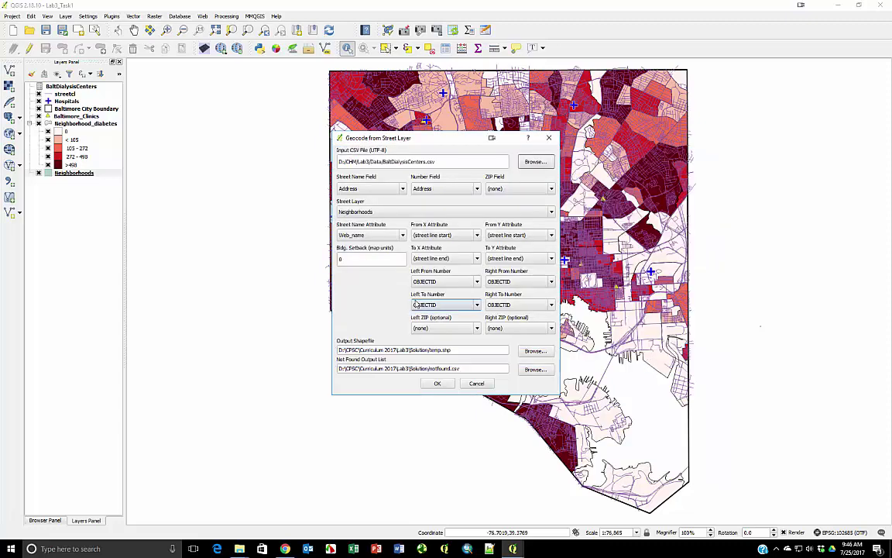
# - Use StrName as the CSV street name field and StrNum as the house number field
pyautogui.click(402, 189)
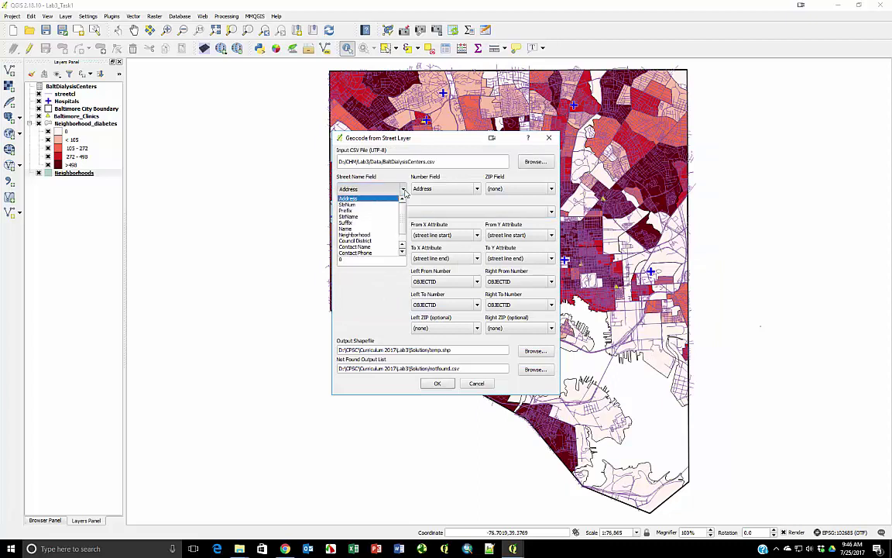
pyautogui.click(364, 216)
pyautogui.click(428, 190)
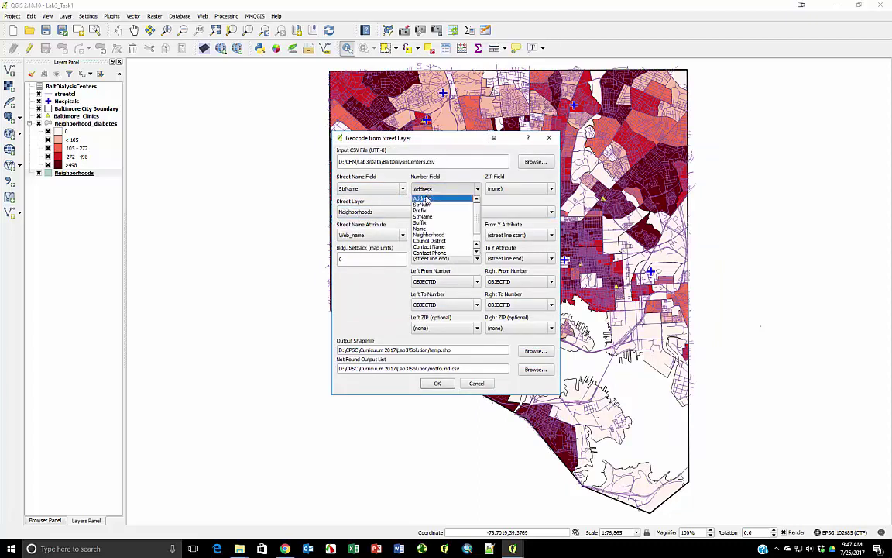
pyautogui.click(422, 205)
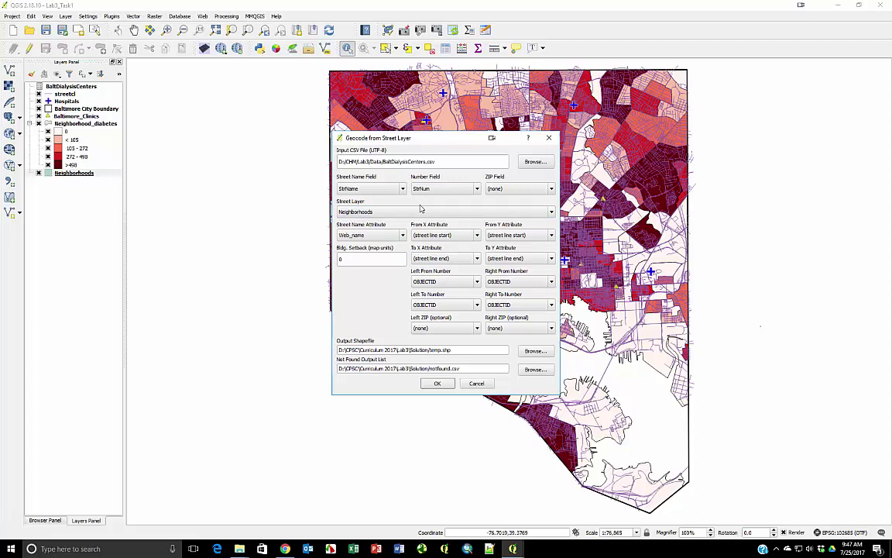
# - Choose streetcl as the street layer with FEANME as its street name attribute
pyautogui.click(423, 218)
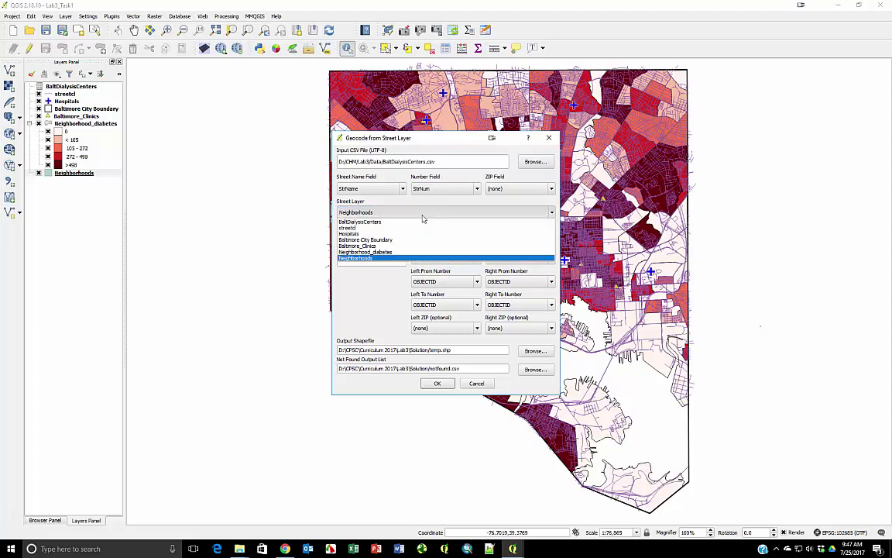
pyautogui.click(415, 230)
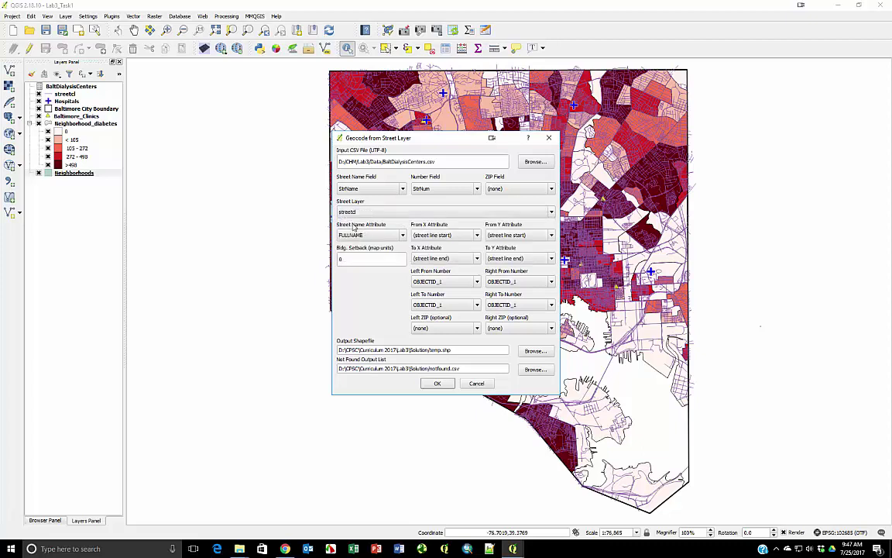
pyautogui.click(399, 234)
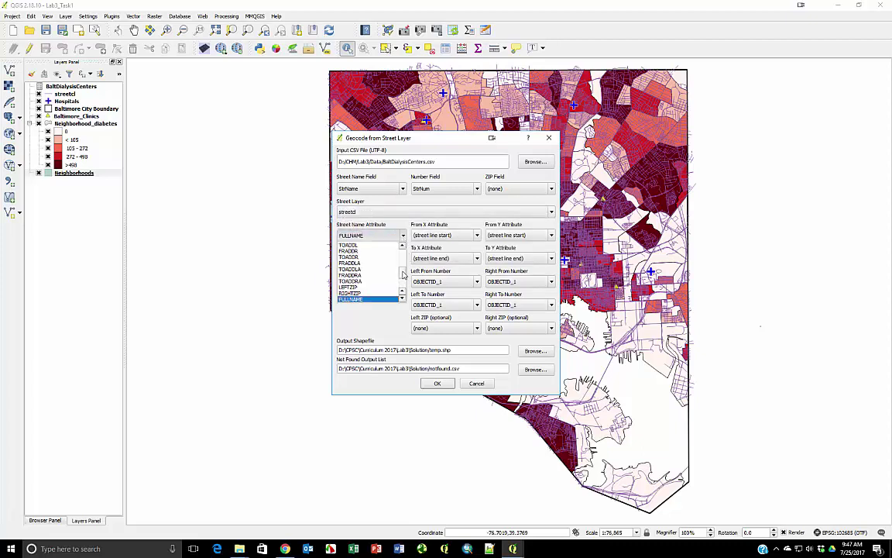
pyautogui.scroll(5, 364, 263)
pyautogui.scroll(-3, 364, 287)
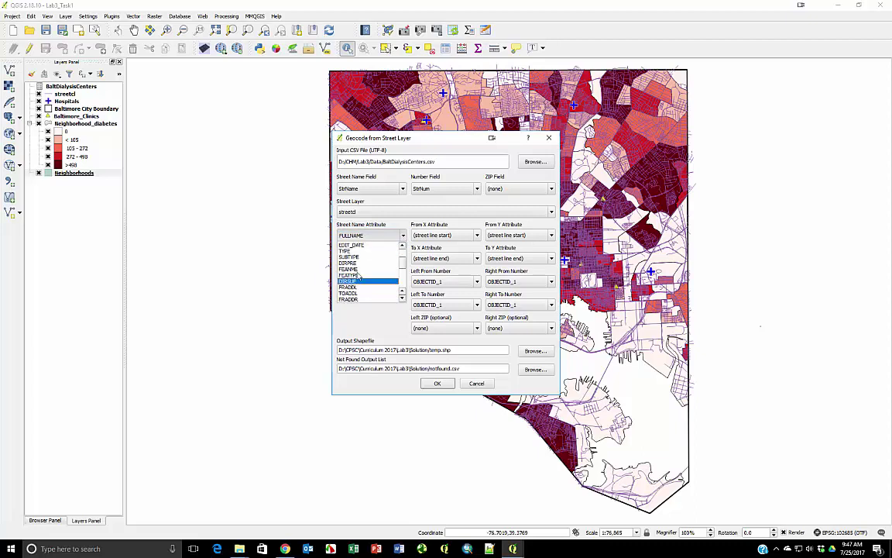
pyautogui.click(355, 271)
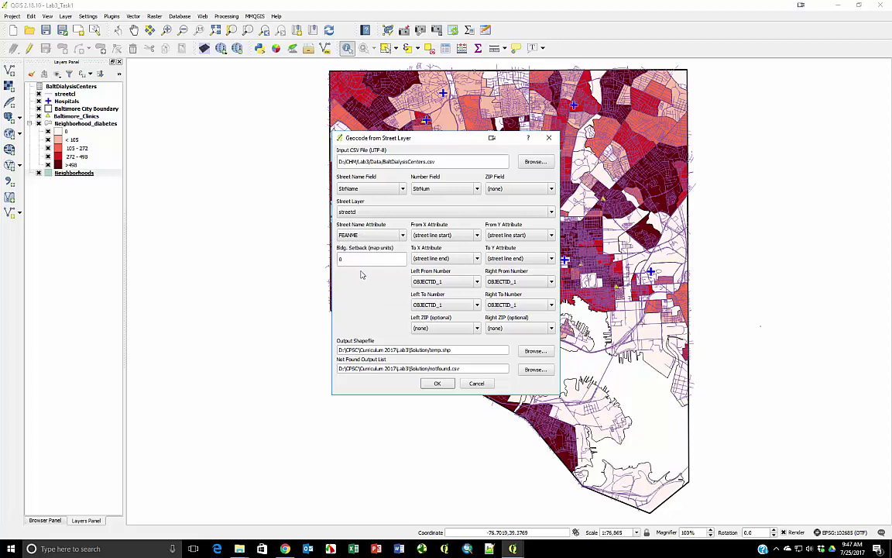
# - Set left range FRADDL to TOADDL and right range FRADDR to TOADDR
pyautogui.click(457, 282)
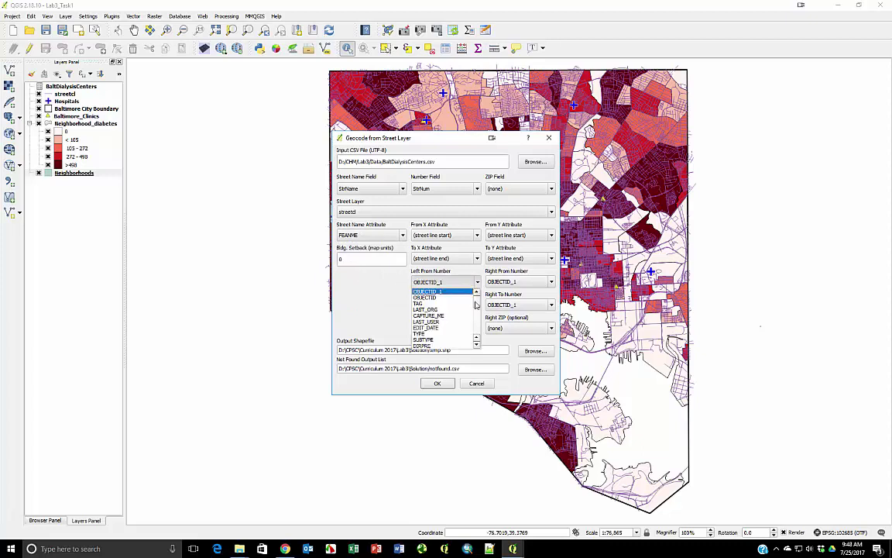
pyautogui.scroll(-3, 475, 304)
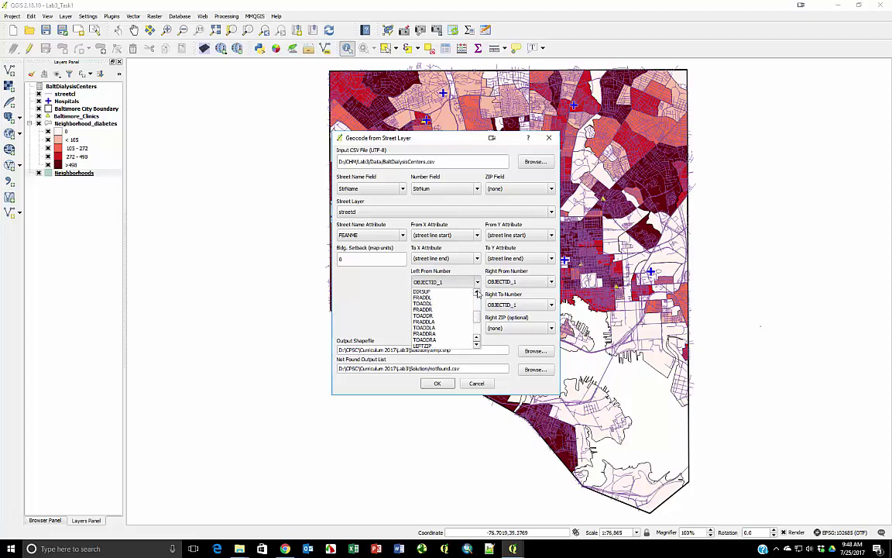
pyautogui.click(456, 297)
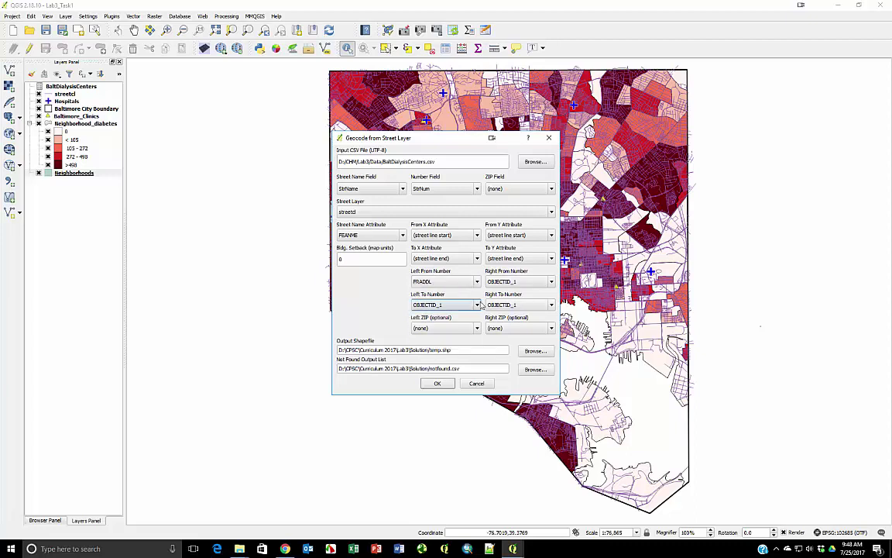
pyautogui.click(477, 304)
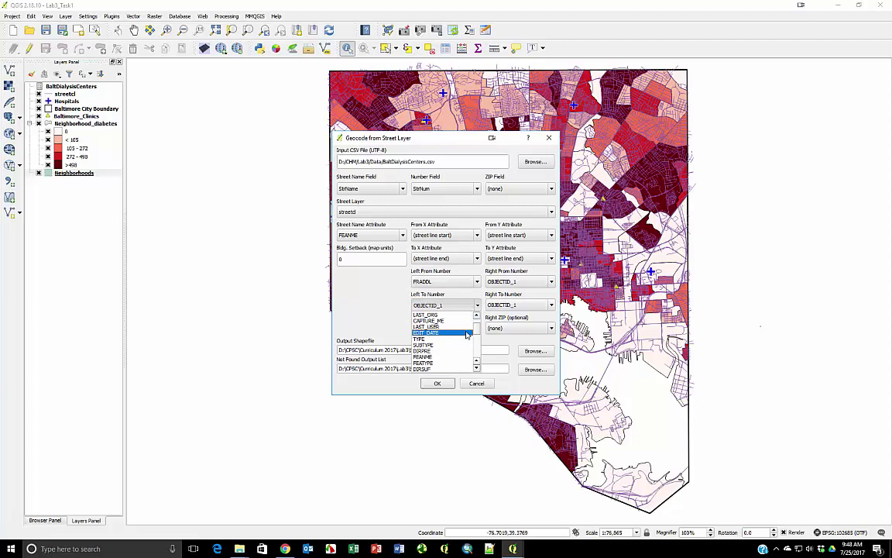
pyautogui.scroll(-2, 467, 335)
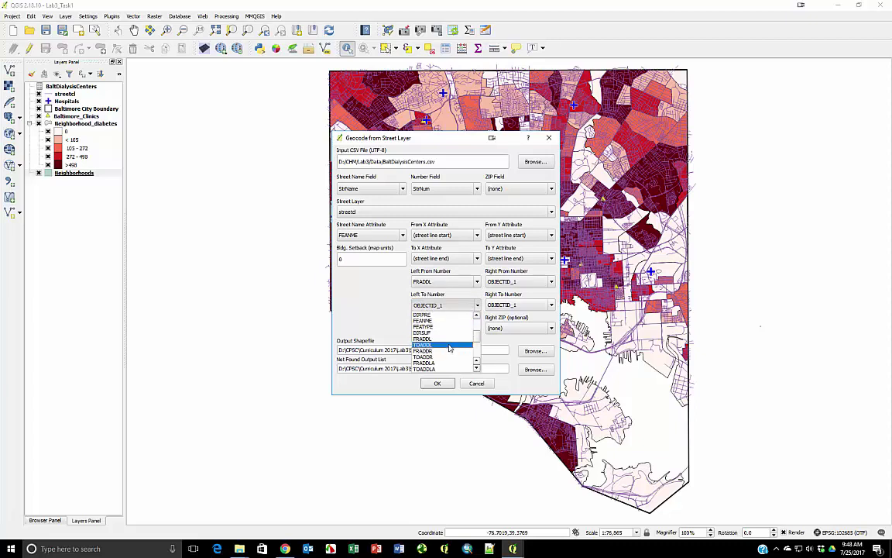
pyautogui.click(450, 346)
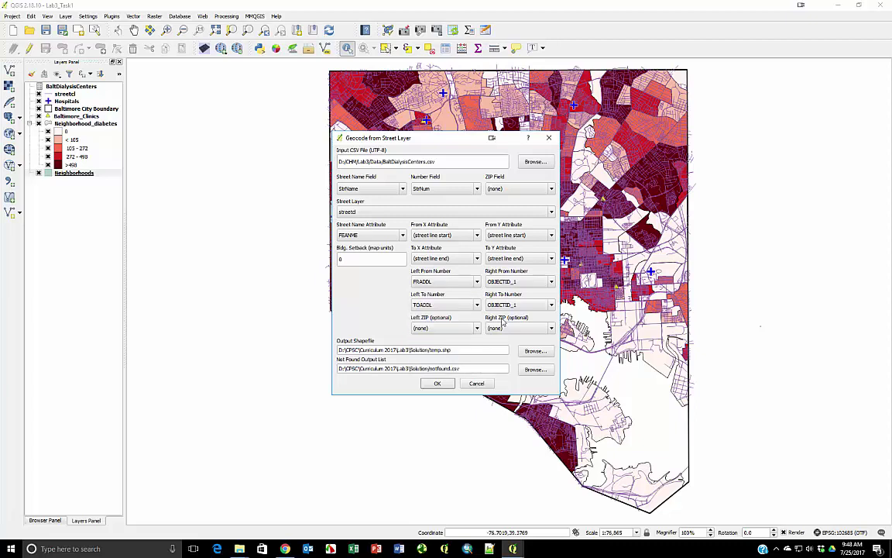
pyautogui.click(509, 283)
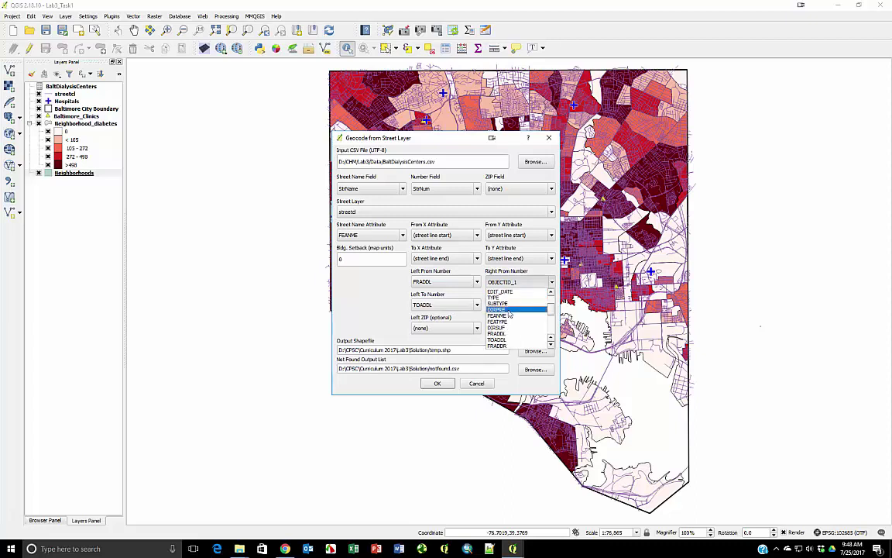
pyautogui.scroll(-3, 505, 325)
pyautogui.click(505, 327)
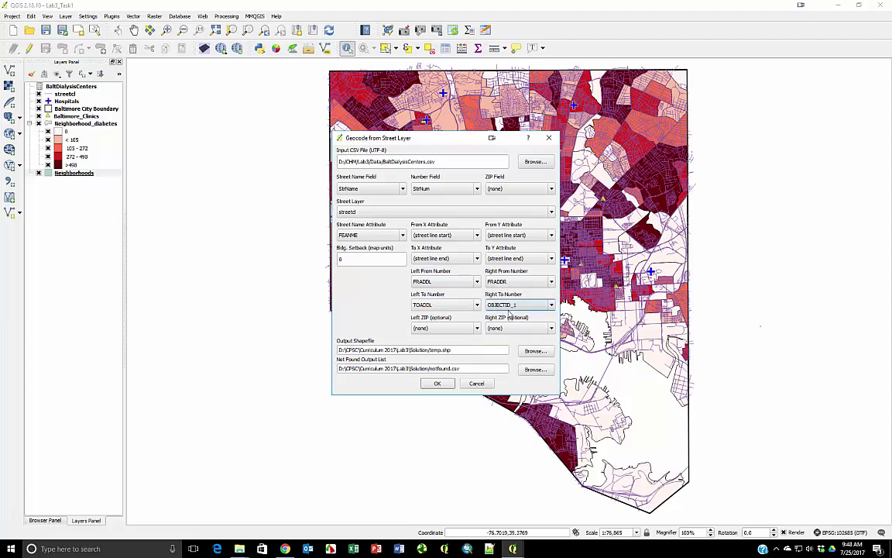
pyautogui.click(511, 304)
pyautogui.scroll(-3, 505, 344)
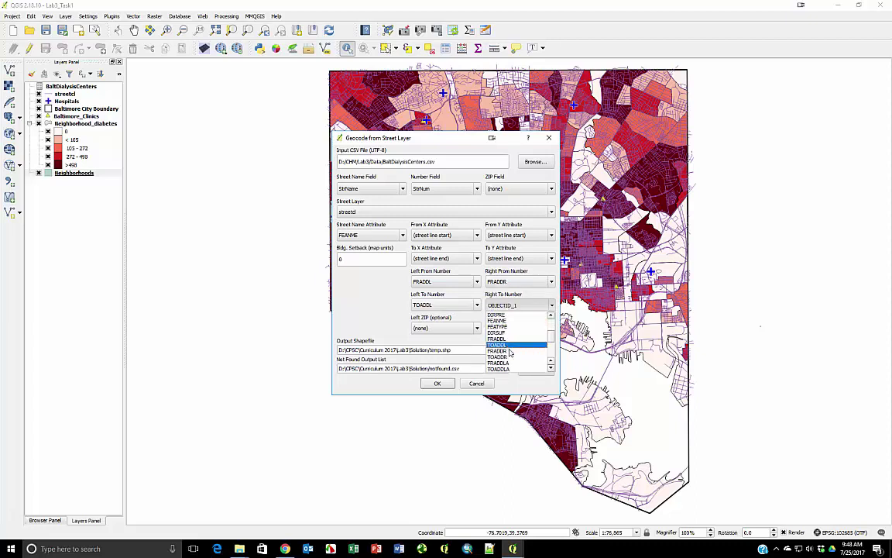
pyautogui.click(504, 353)
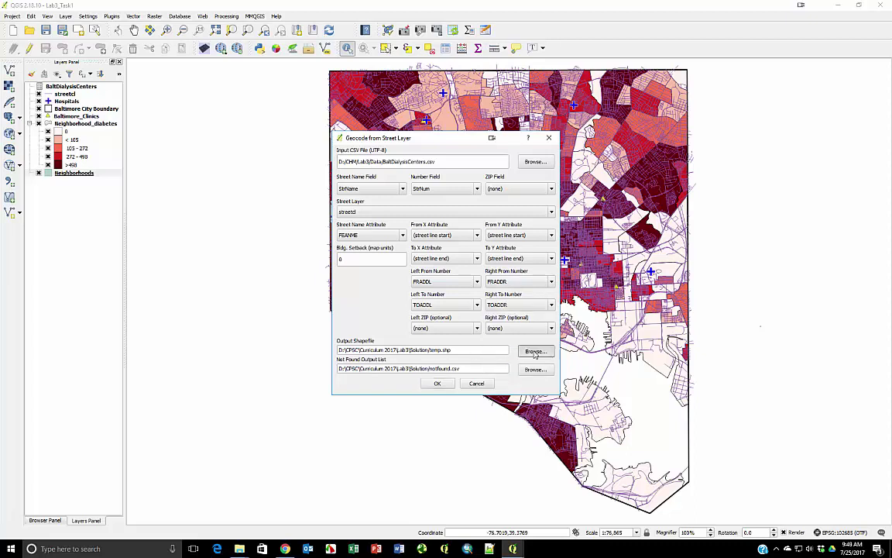
# - Set the output shapefile to Dialysis_centers.shp in D:\CHM\Lab3\MyData
pyautogui.click(534, 351)
pyautogui.click(413, 166)
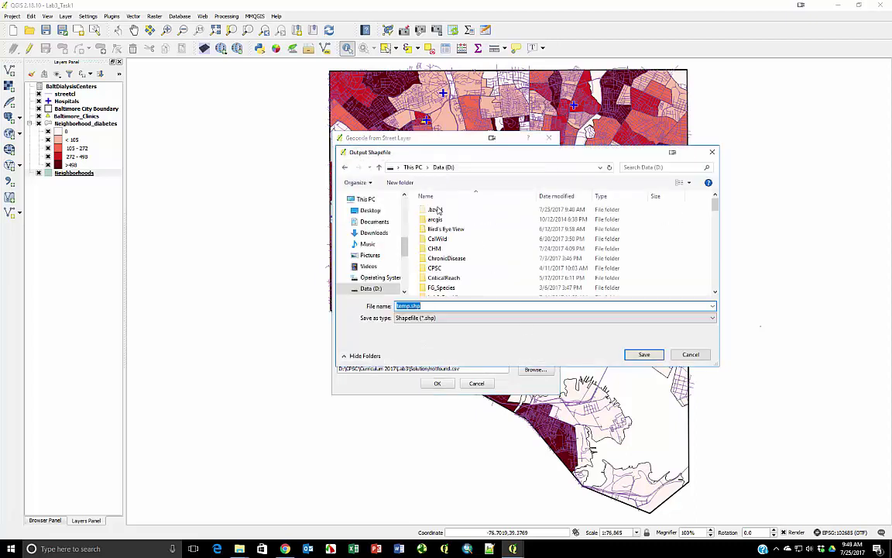
pyautogui.doubleClick(431, 248)
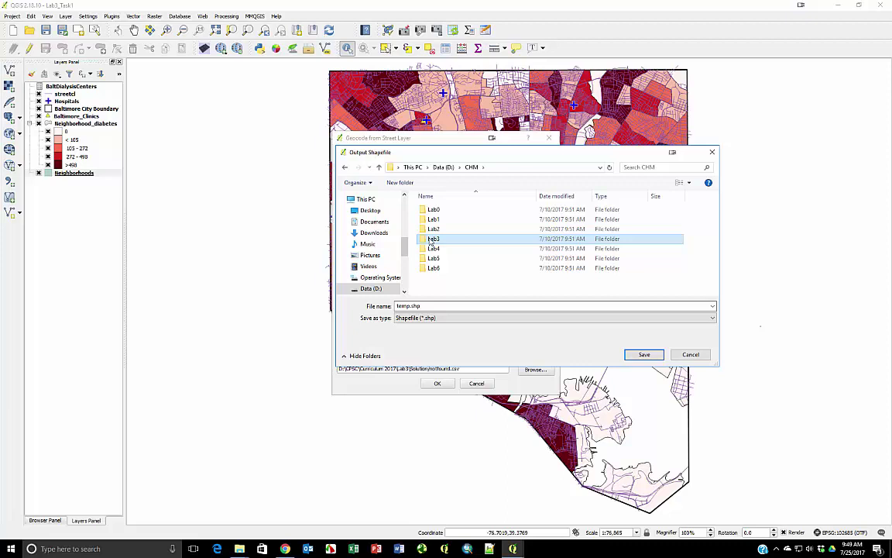
pyautogui.doubleClick(432, 220)
pyautogui.doubleClick(432, 220)
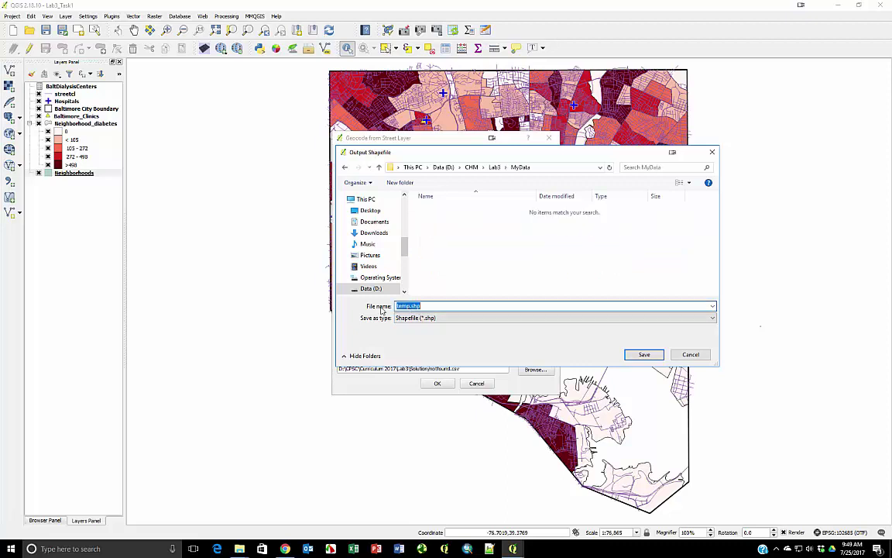
pyautogui.write('Dialysis_centers')
pyautogui.press('Return')
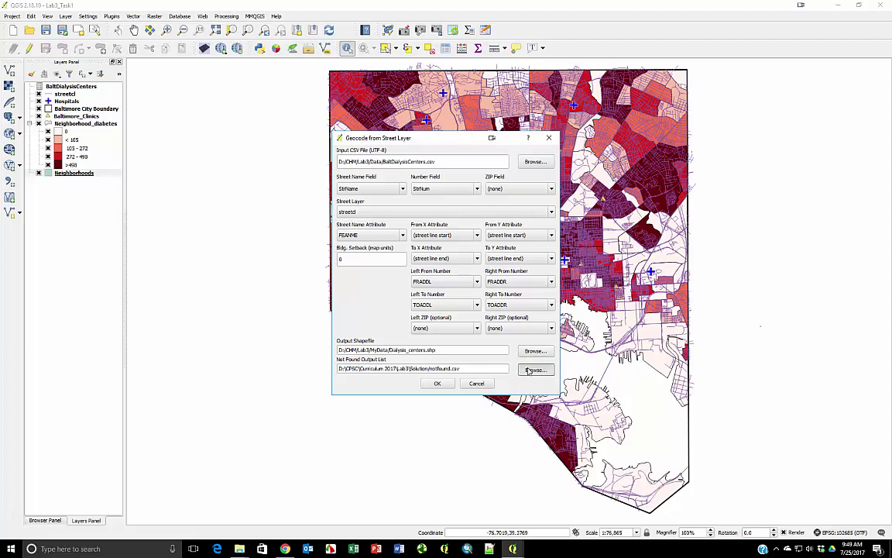
# - Name the not-found list DialysisCentersnotfound.csv in Lab3\MyData and run geocoding, matching 21 addresses
pyautogui.click(528, 370)
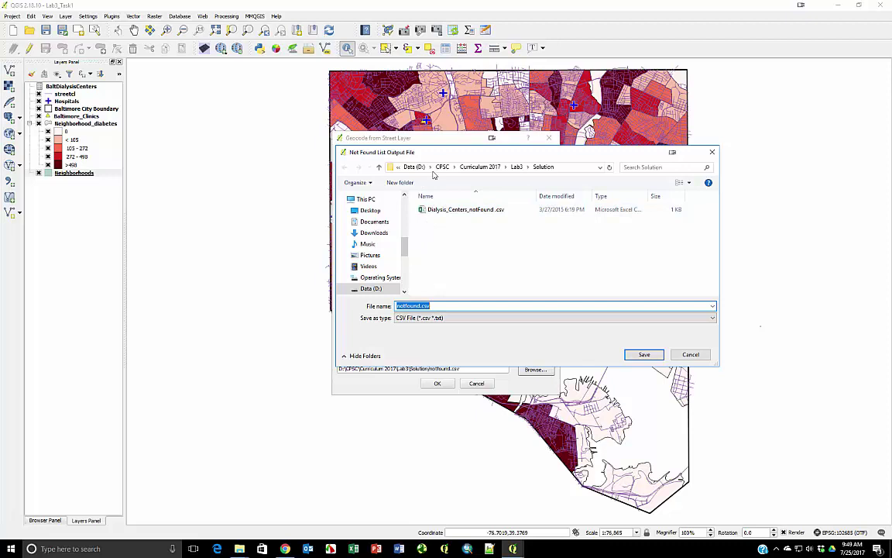
pyautogui.click(412, 166)
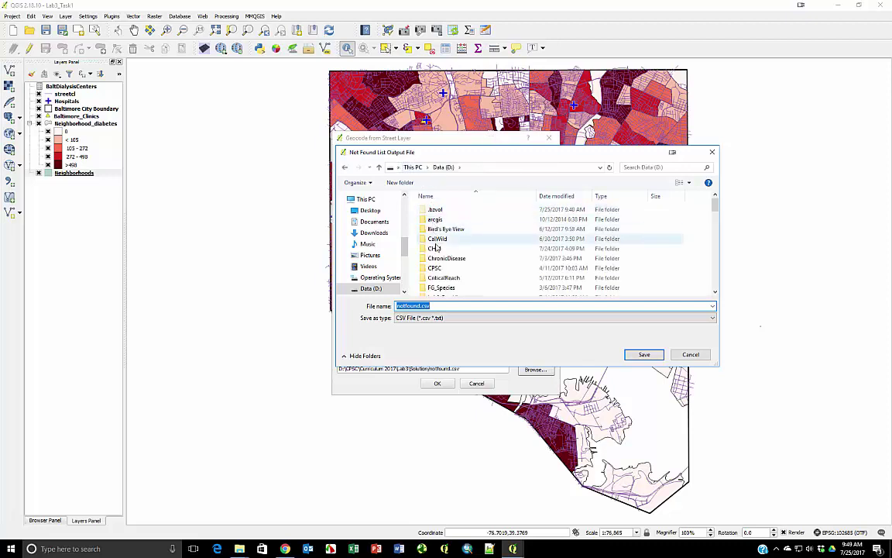
pyautogui.doubleClick(434, 247)
pyautogui.doubleClick(432, 238)
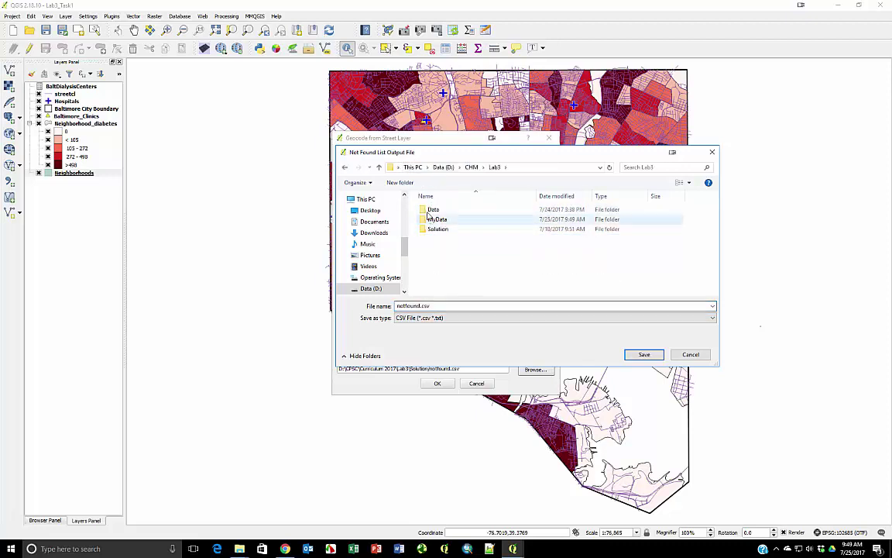
pyautogui.doubleClick(434, 219)
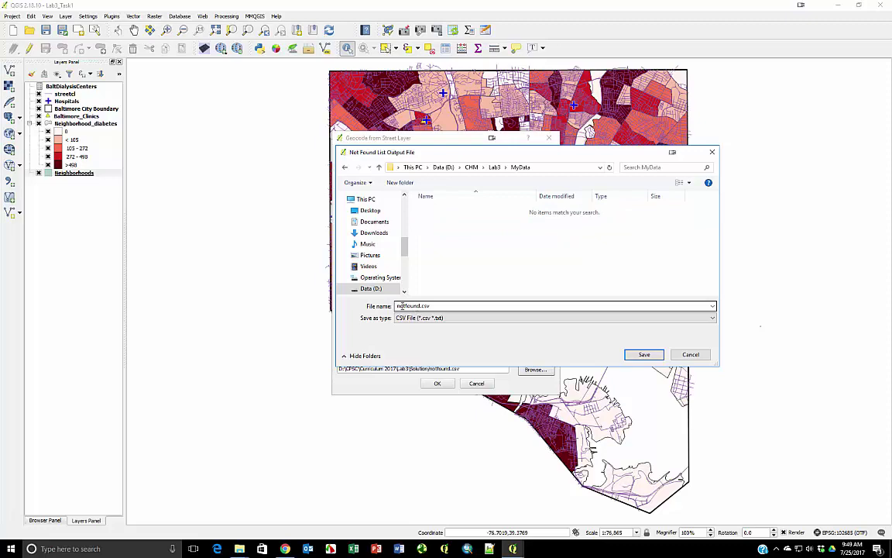
pyautogui.click(397, 306)
pyautogui.write('Bal')
pyautogui.write('lysisCenters')
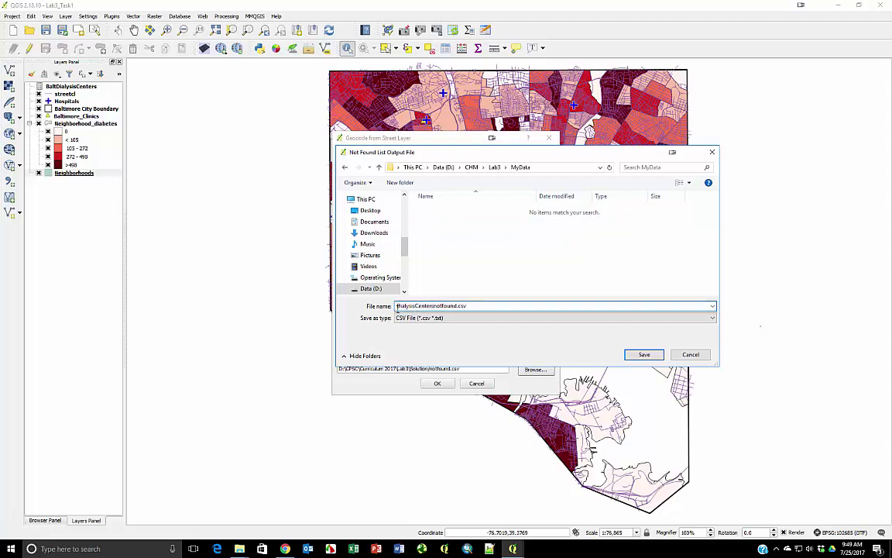
pyautogui.press('Return')
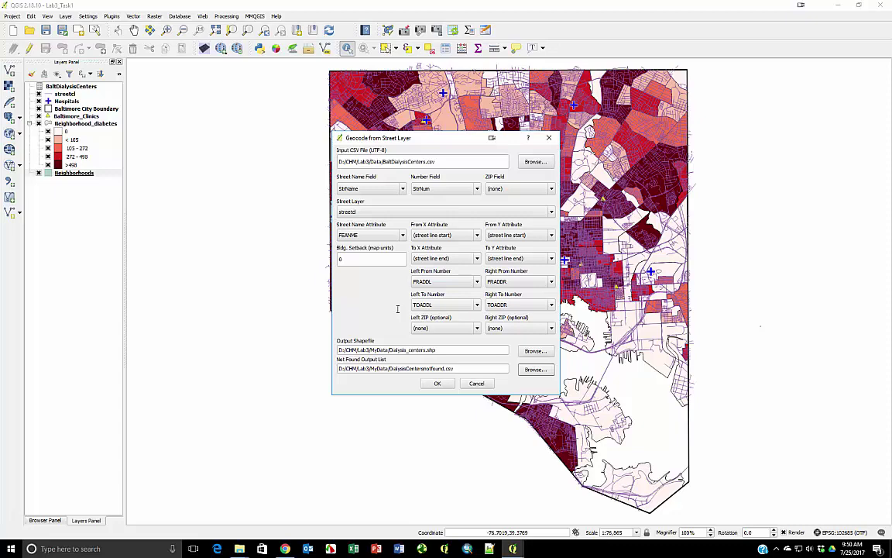
pyautogui.click(438, 385)
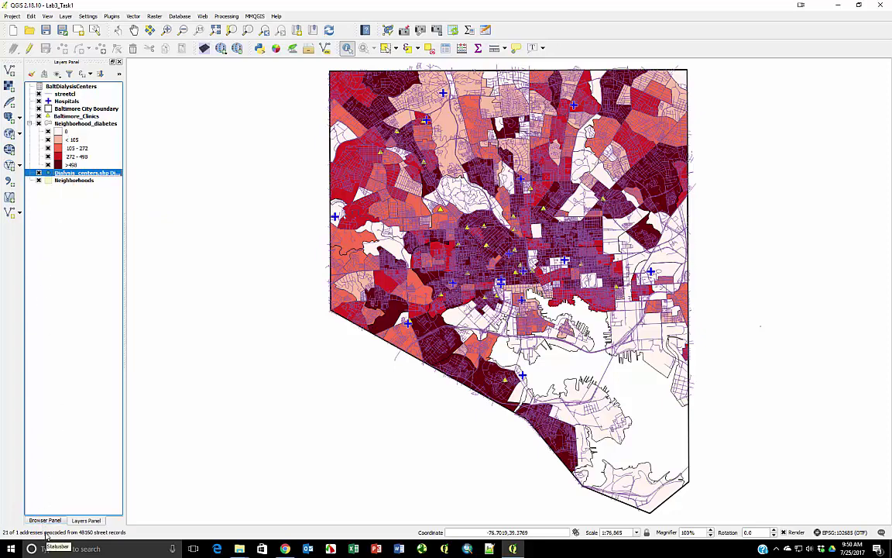
# - Add DialysisCentersnotfound.csv from Lab3\MyData as a vector layer
pyautogui.click(10, 69)
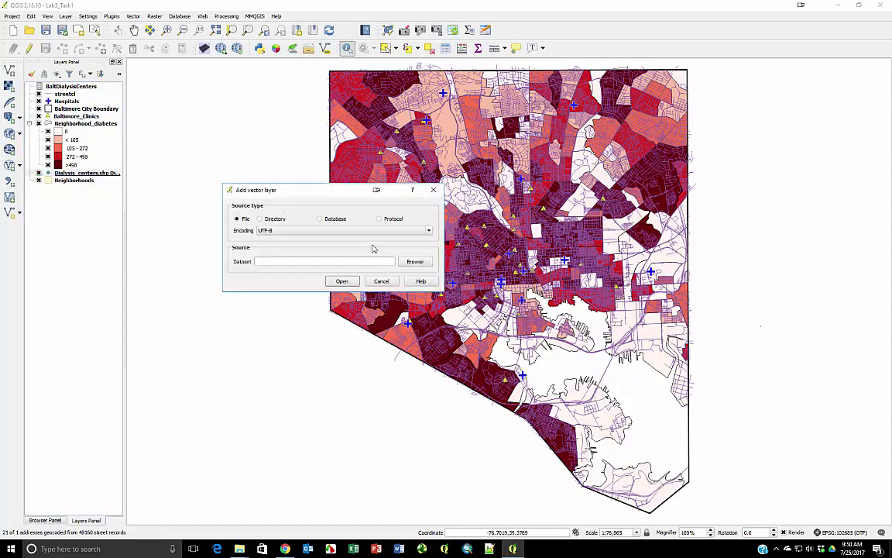
pyautogui.click(415, 261)
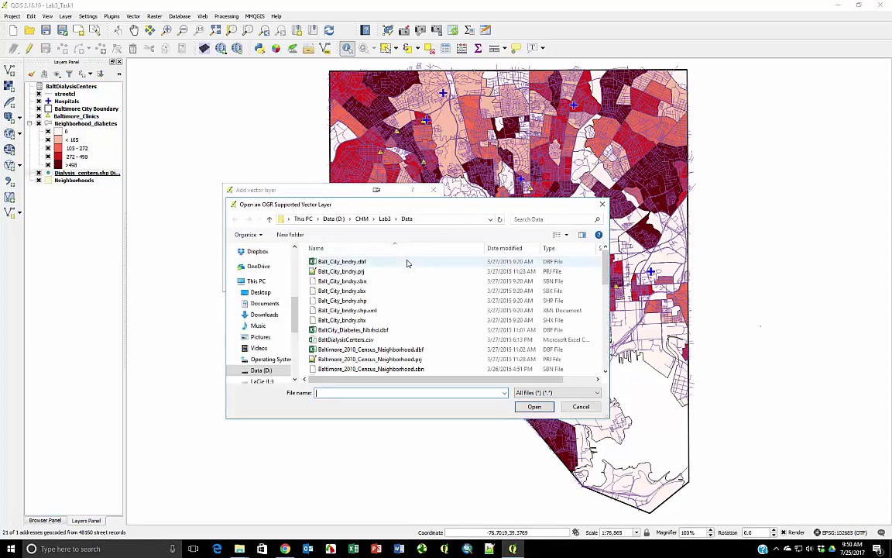
pyautogui.click(384, 218)
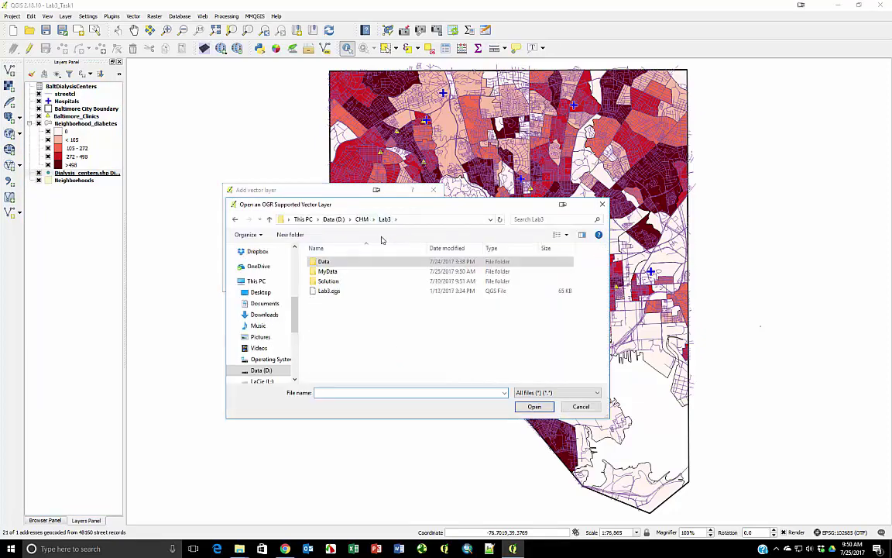
pyautogui.doubleClick(324, 271)
pyautogui.click(341, 319)
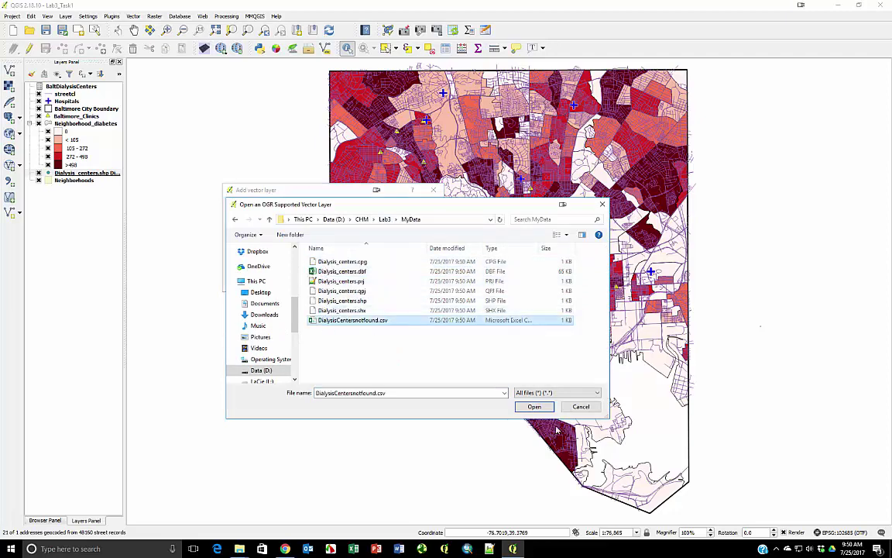
pyautogui.click(534, 406)
pyautogui.click(340, 282)
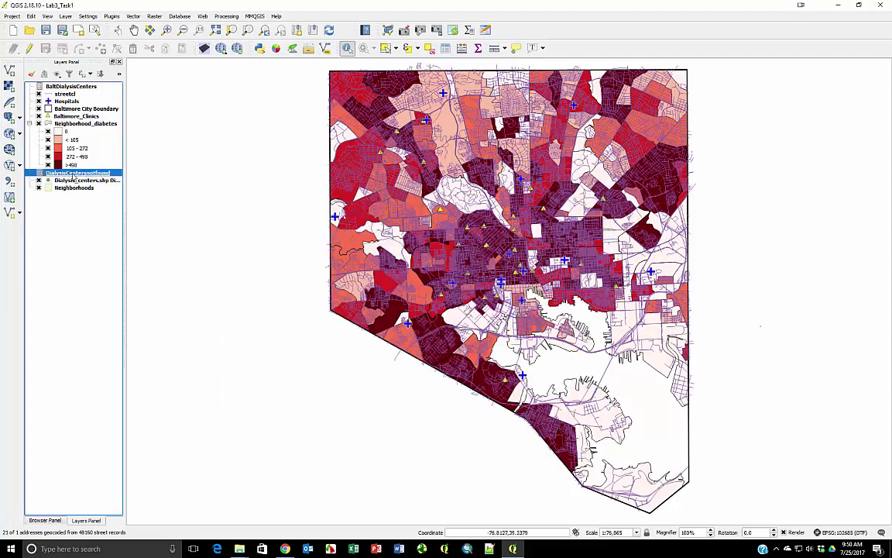
# - Check the layer's attribute table, which holds one unmatched address, then close it
pyautogui.rightClick(71, 172)
pyautogui.click(105, 230)
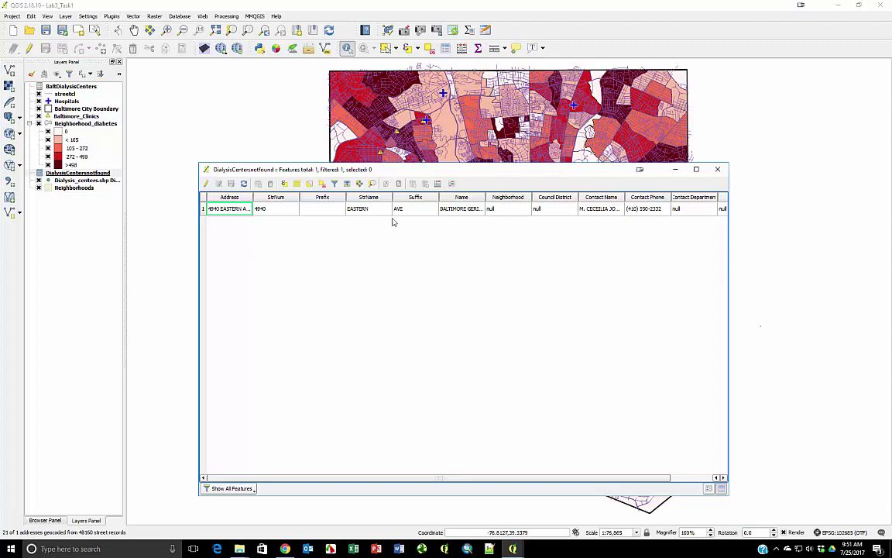
pyautogui.click(717, 169)
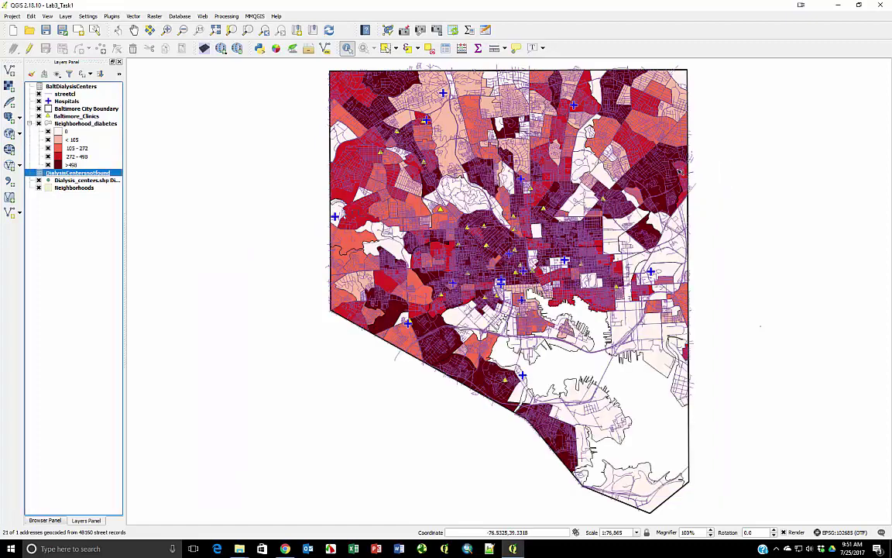
# - Remove the BaltDialysisCenters and extra DialysisCentersnotfound layers from the project
pyautogui.rightClick(81, 86)
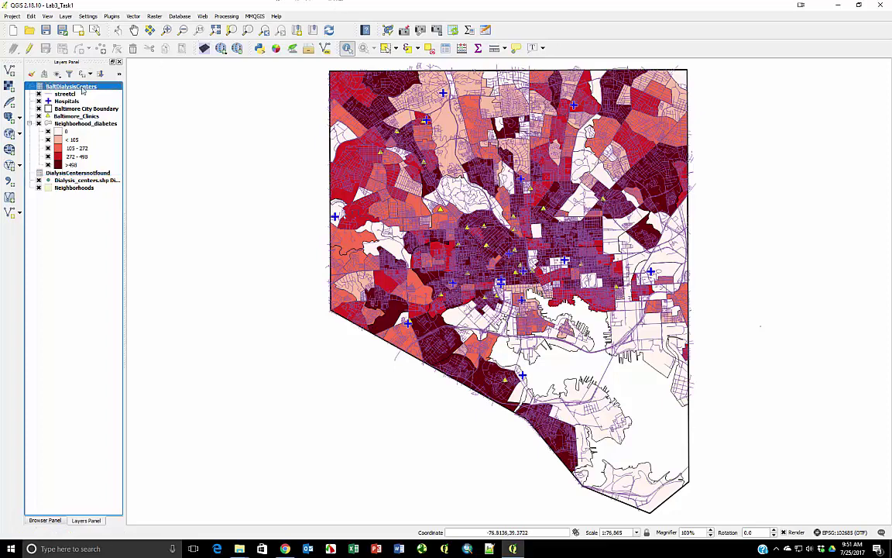
pyautogui.click(97, 113)
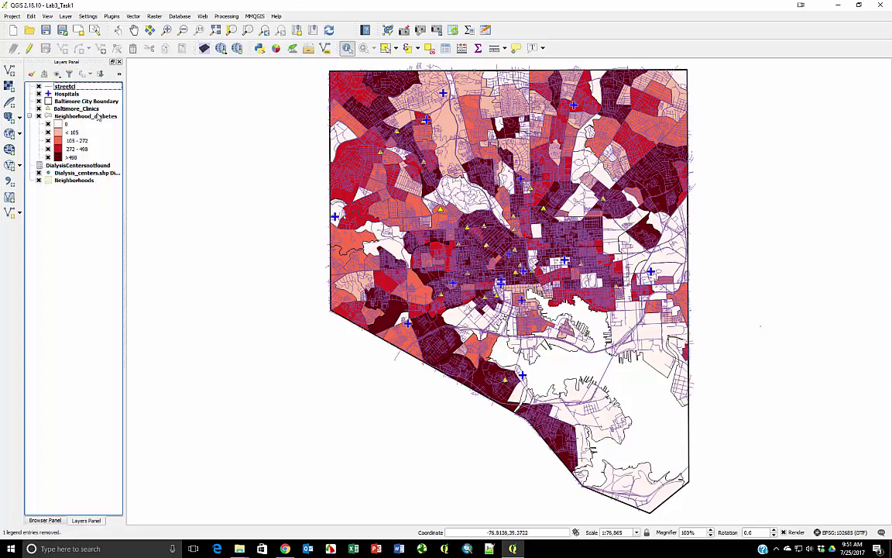
pyautogui.rightClick(67, 166)
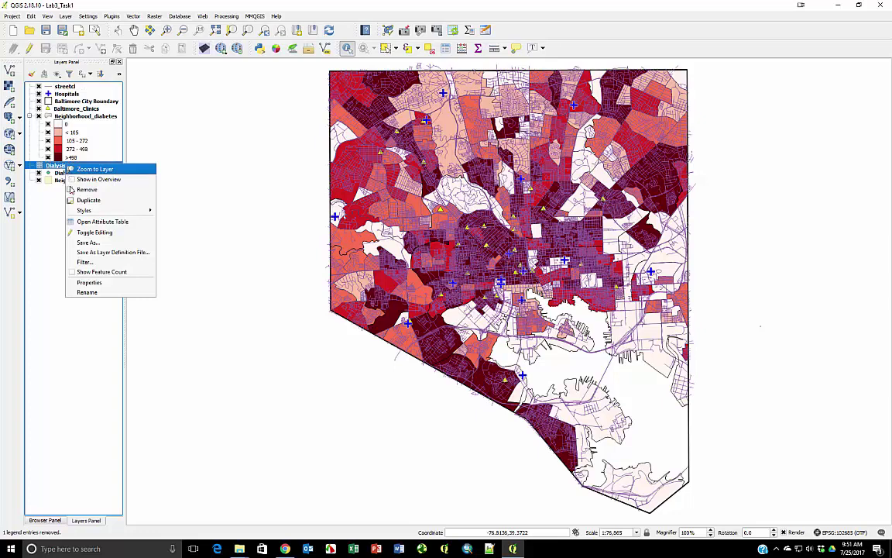
pyautogui.click(77, 191)
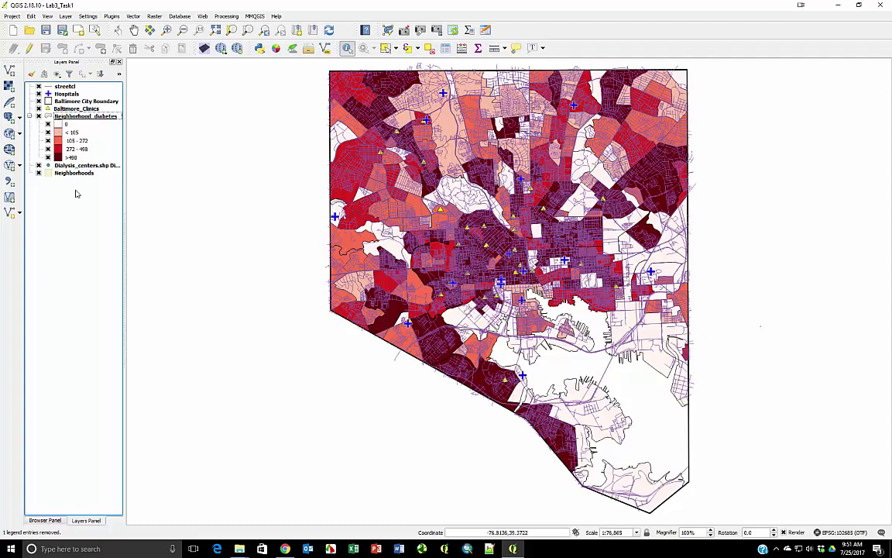
# - Move Dialysis_centers to sit just below Hospitals in the layer list
pyautogui.click(70, 166)
pyautogui.moveTo(72, 172); pyautogui.dragTo(64, 104)
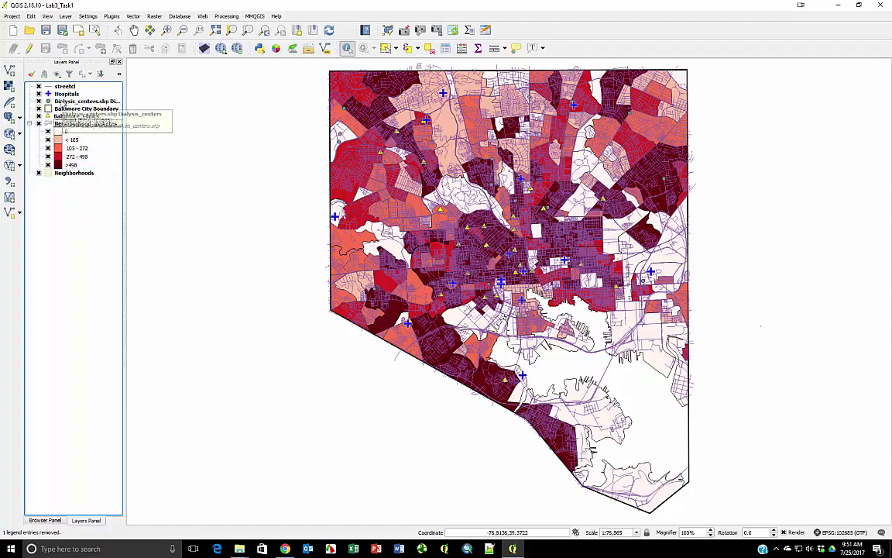
pyautogui.click(64, 104)
# - Style the Dialysis_centers marker as a yellow star with size 3
pyautogui.doubleClick(65, 104)
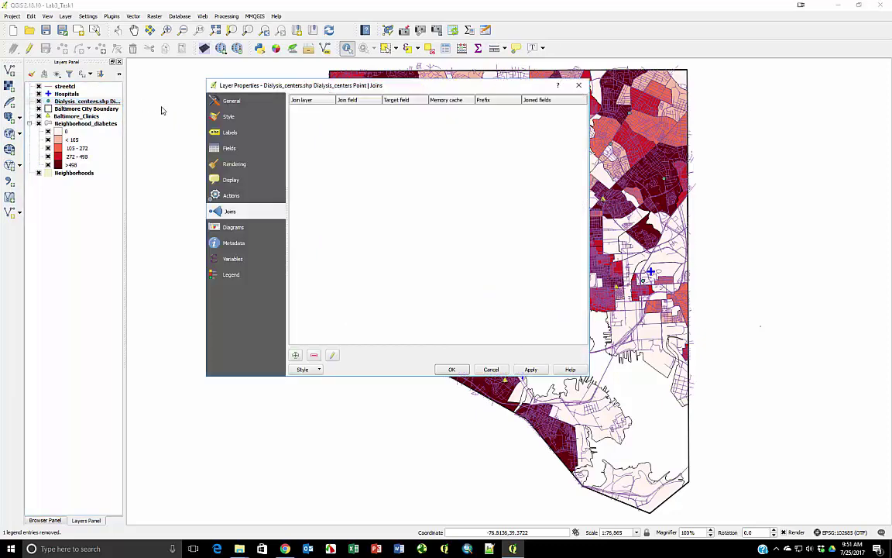
pyautogui.click(231, 120)
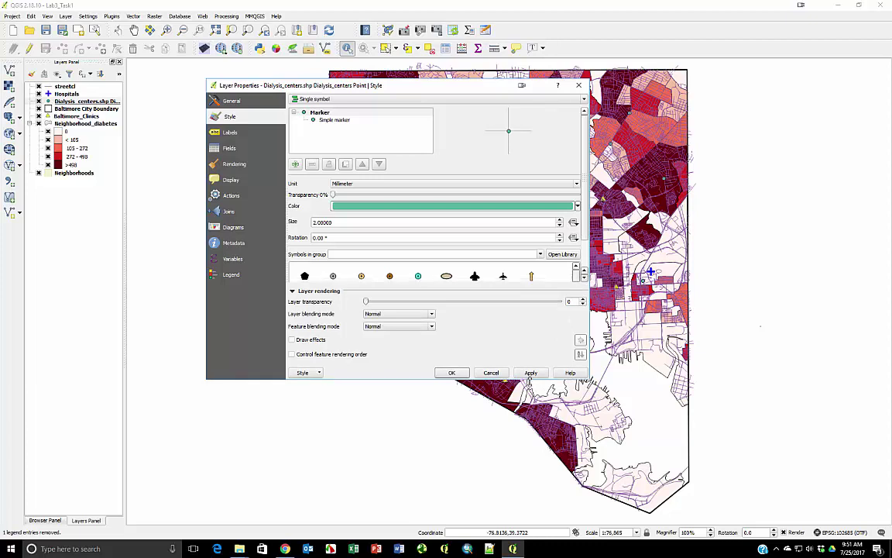
pyautogui.moveTo(480, 376); pyautogui.dragTo(480, 433)
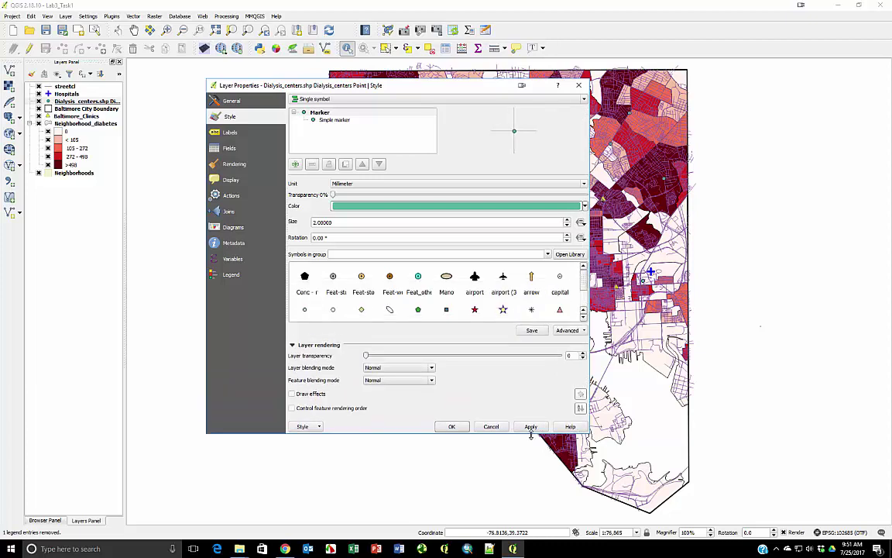
pyautogui.click(474, 309)
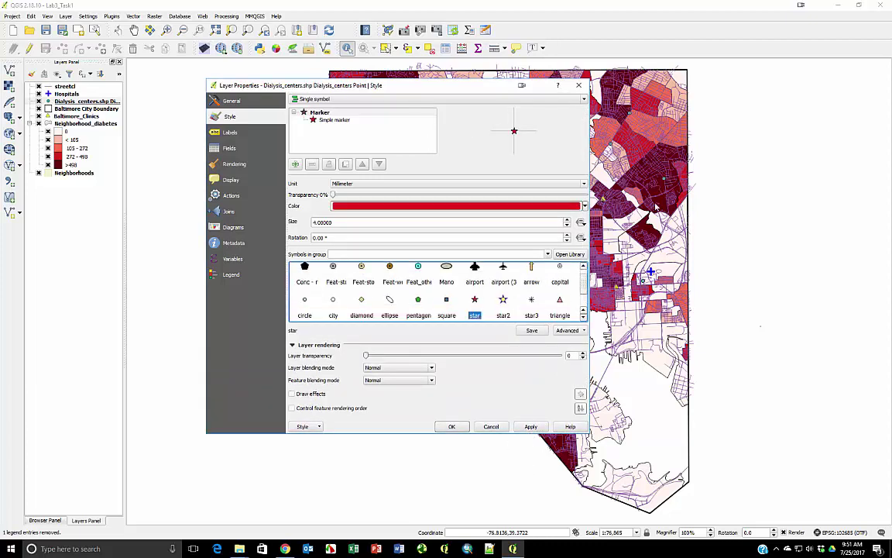
pyautogui.click(585, 206)
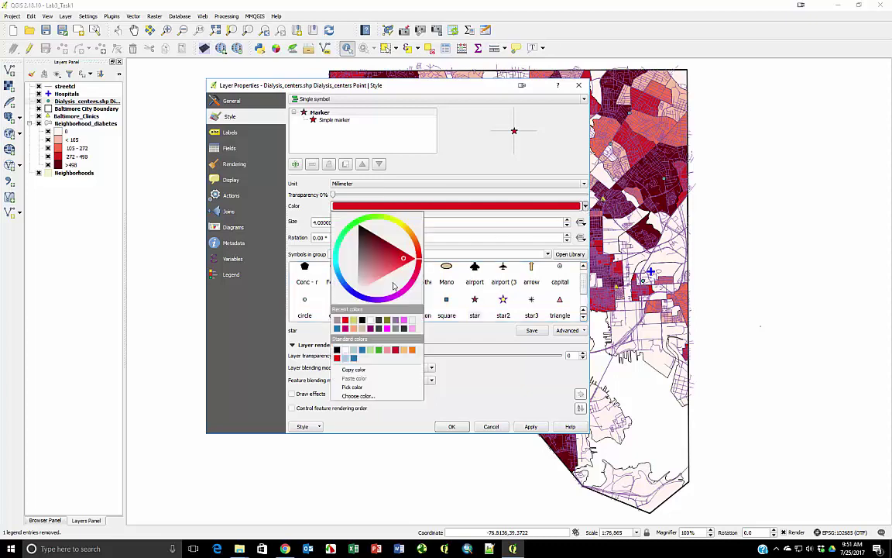
pyautogui.moveTo(411, 260)
pyautogui.mouseDown()
pyautogui.moveTo(415, 246)
pyautogui.moveTo(395, 221)
pyautogui.mouseUp()
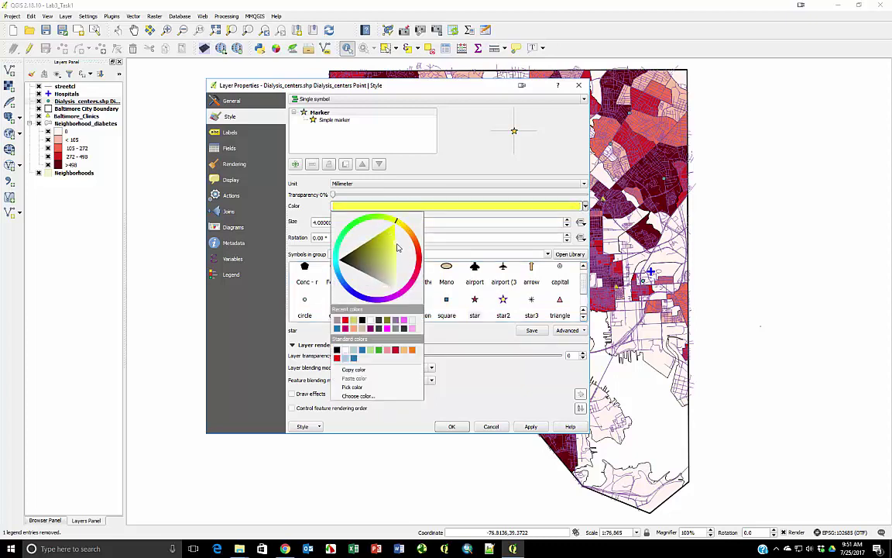
pyautogui.click(452, 428)
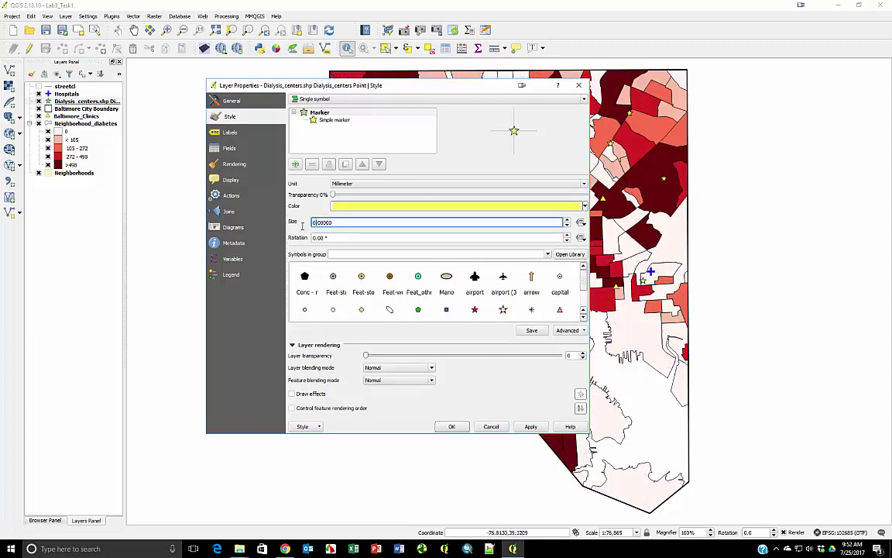
pyautogui.write('3')
# - Turn on labels for Dialysis_centers using the Name field
pyautogui.click(231, 134)
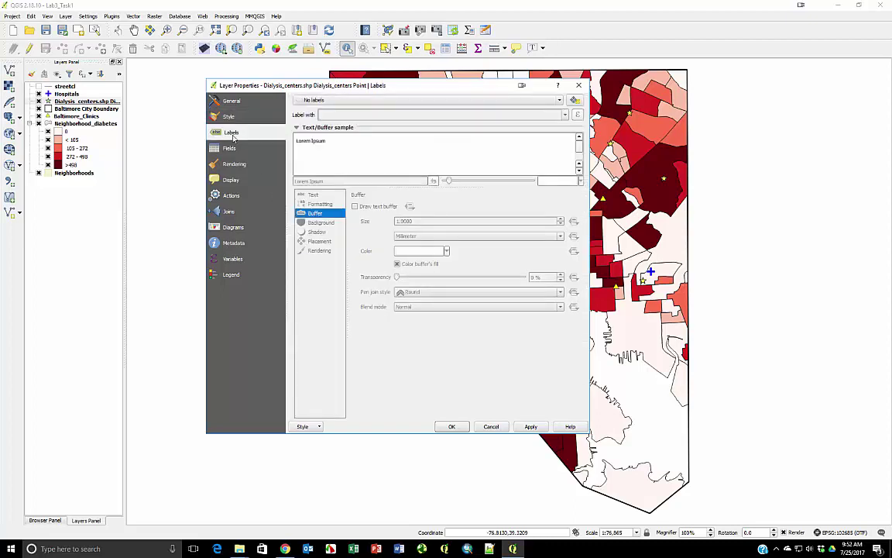
pyautogui.click(457, 101)
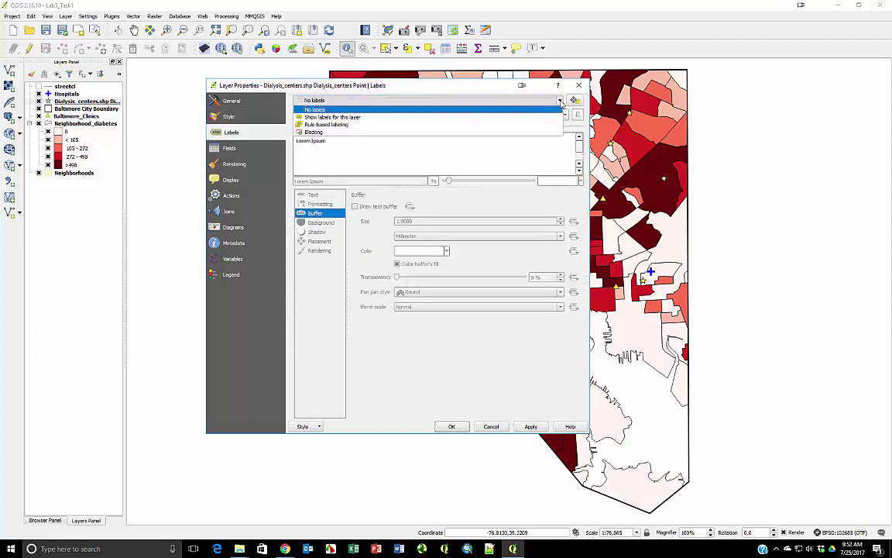
pyautogui.click(443, 118)
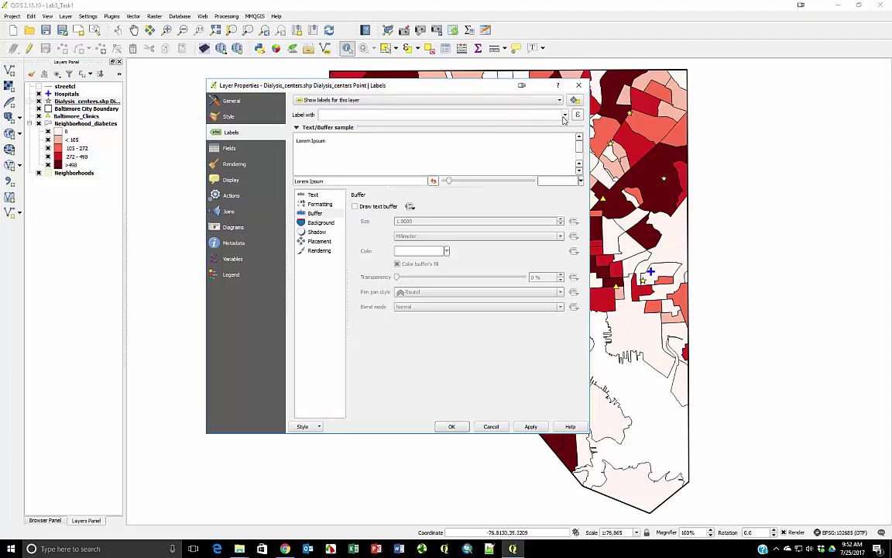
pyautogui.click(538, 114)
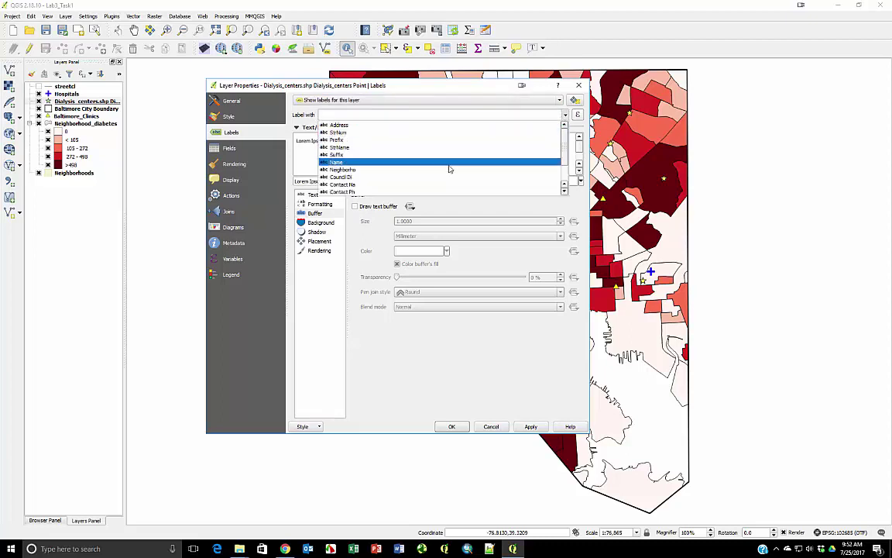
pyautogui.click(449, 162)
# - Adjust the label text size and enable a text buffer around the labels
pyautogui.click(314, 195)
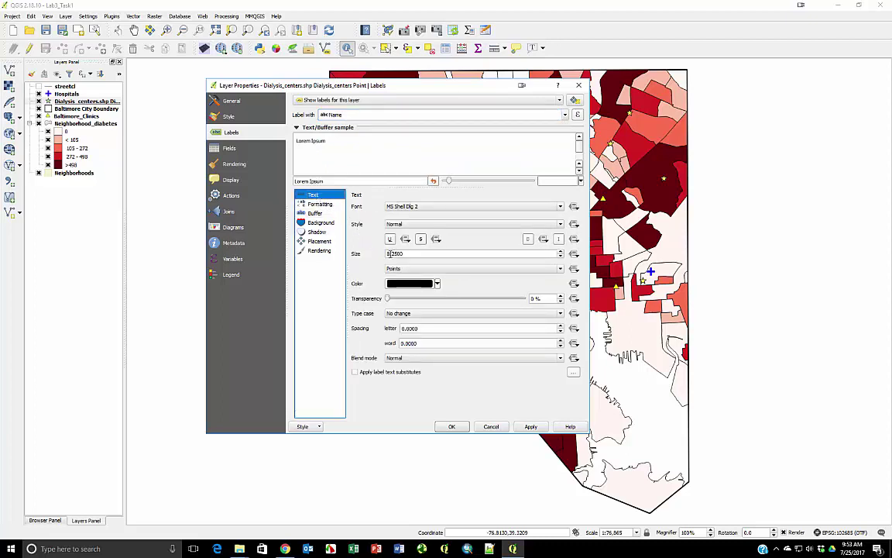
pyautogui.click(390, 253)
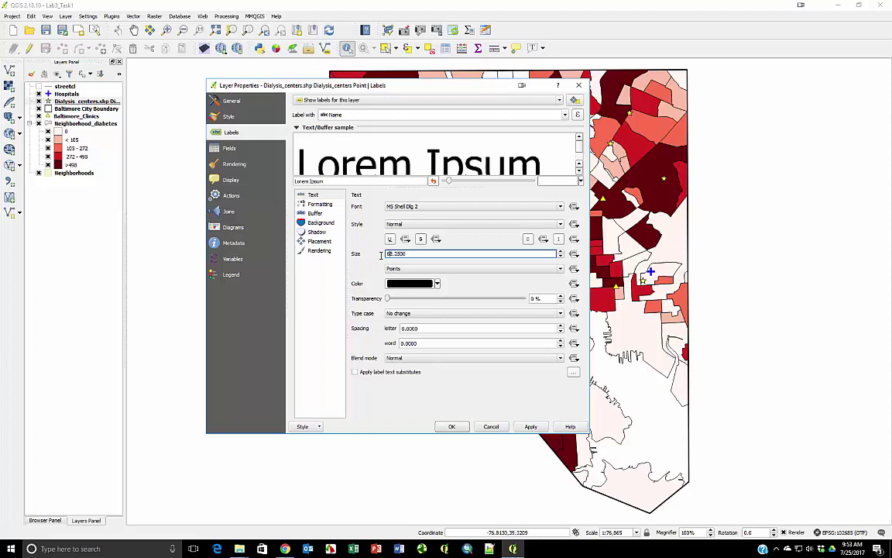
pyautogui.click(319, 204)
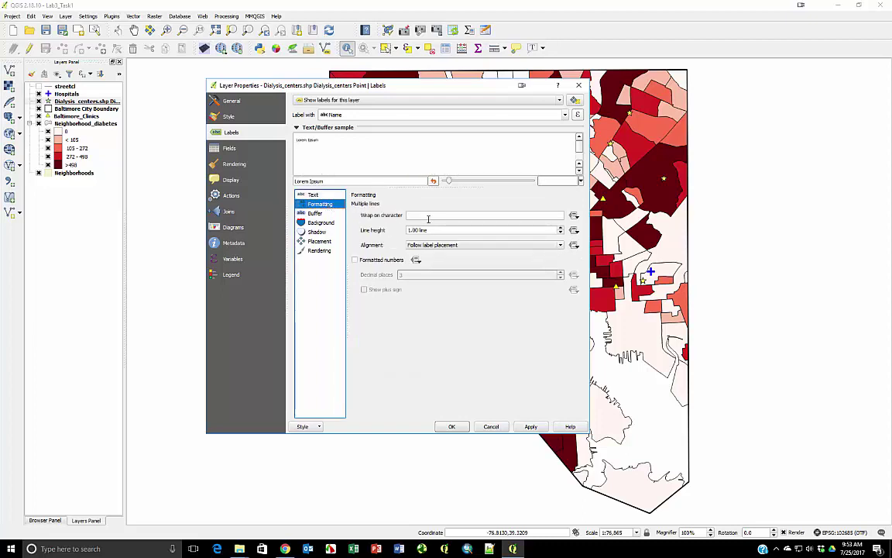
pyautogui.click(426, 216)
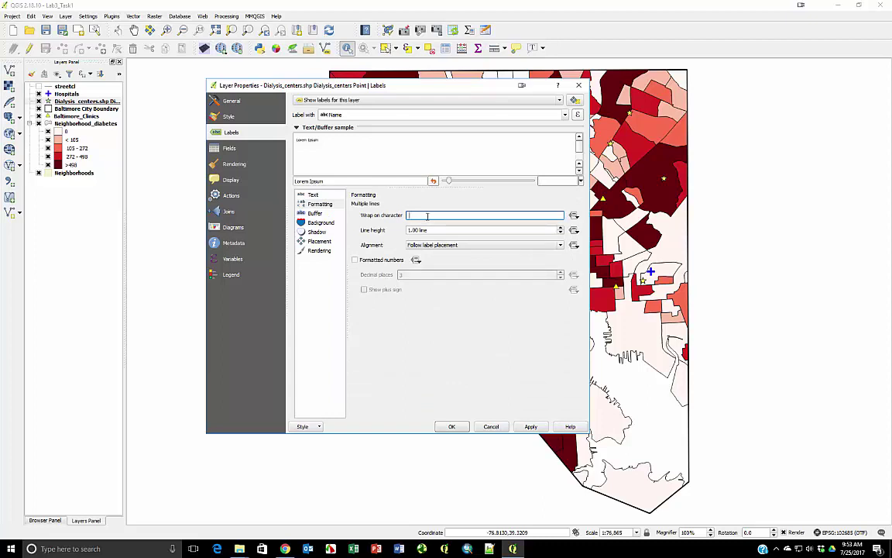
pyautogui.click(314, 214)
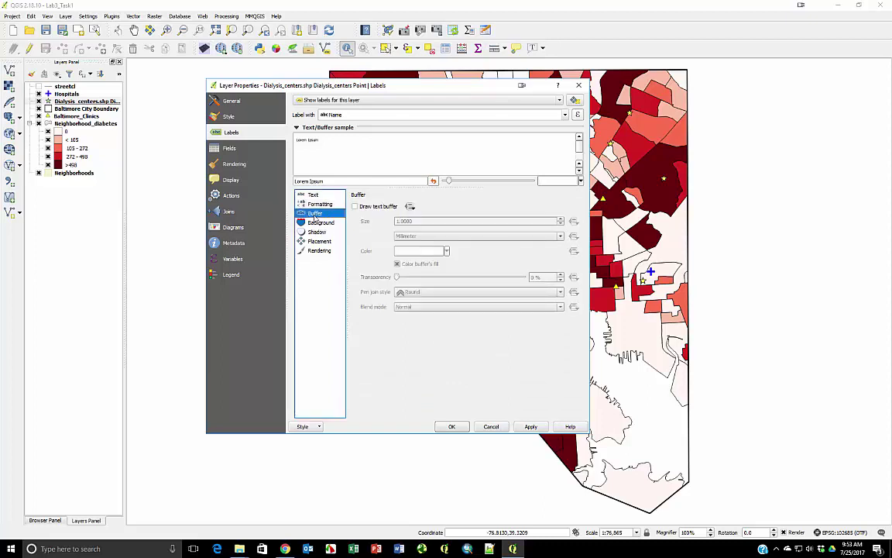
pyautogui.click(355, 205)
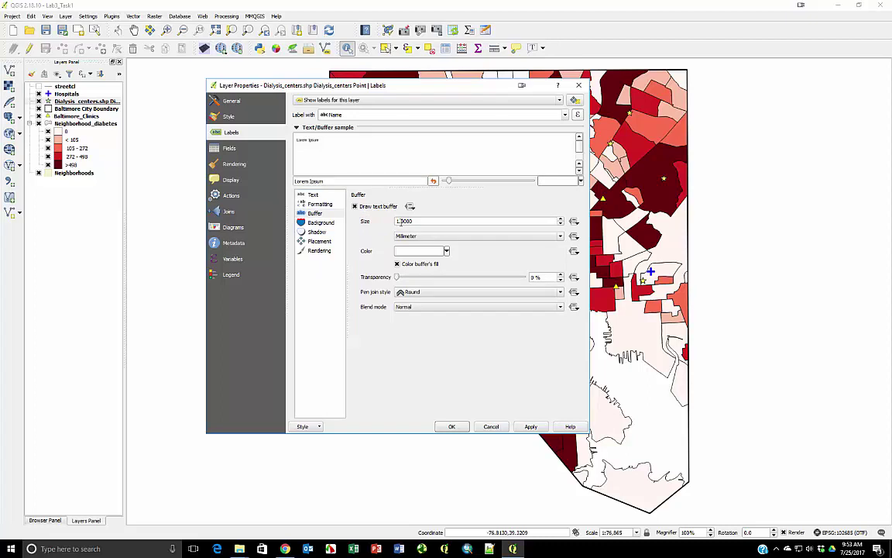
# - Set the label placement distance to 2 mm and apply the layer properties
pyautogui.click(319, 240)
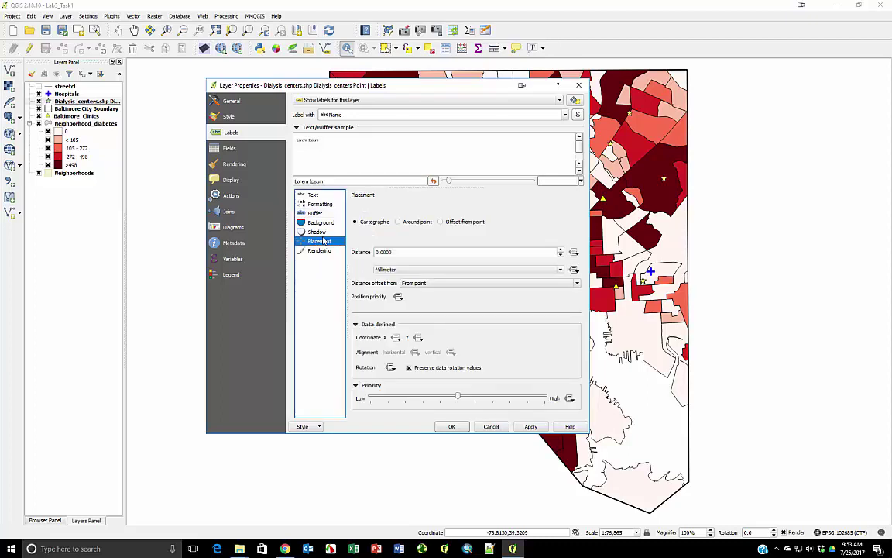
pyautogui.doubleClick(377, 252)
pyautogui.write('2')
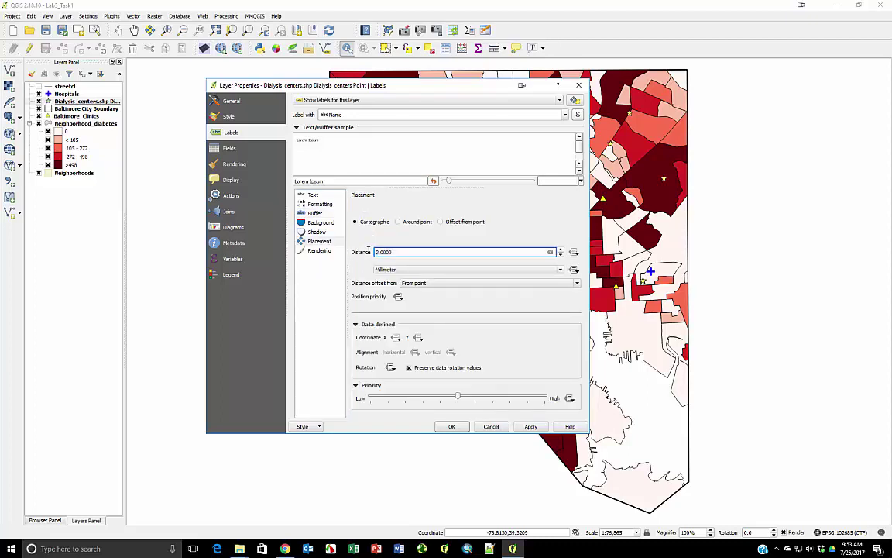
pyautogui.click(451, 427)
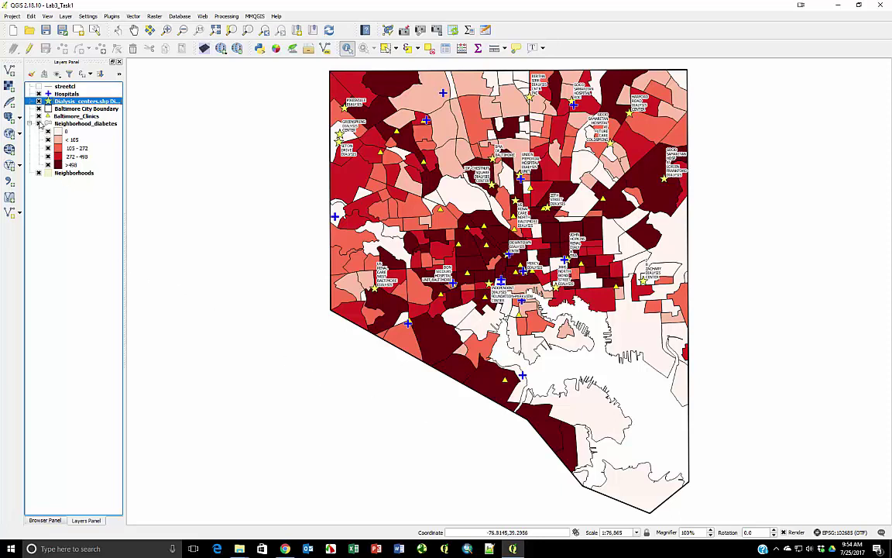
# - Turn off the Baltimore_Clinics and Hospitals layers, leaving only the labelled dialysis stars
pyautogui.click(38, 115)
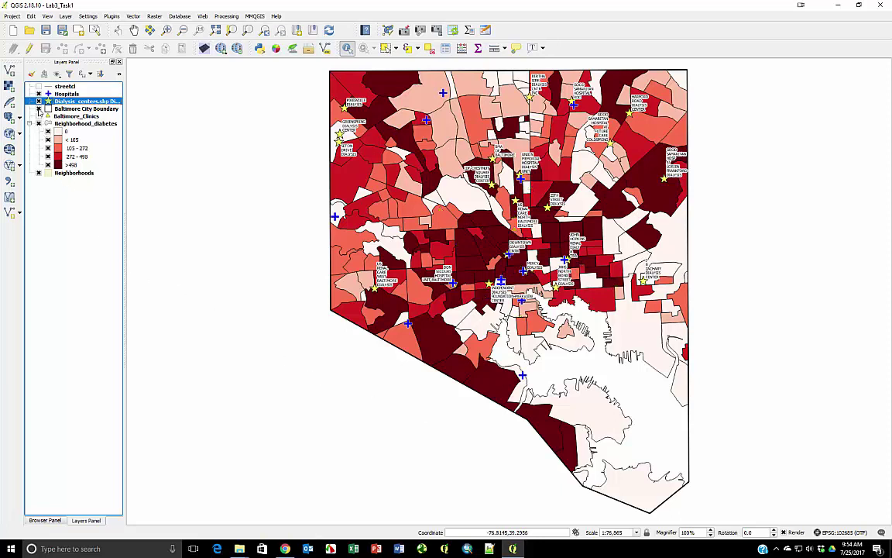
pyautogui.click(39, 93)
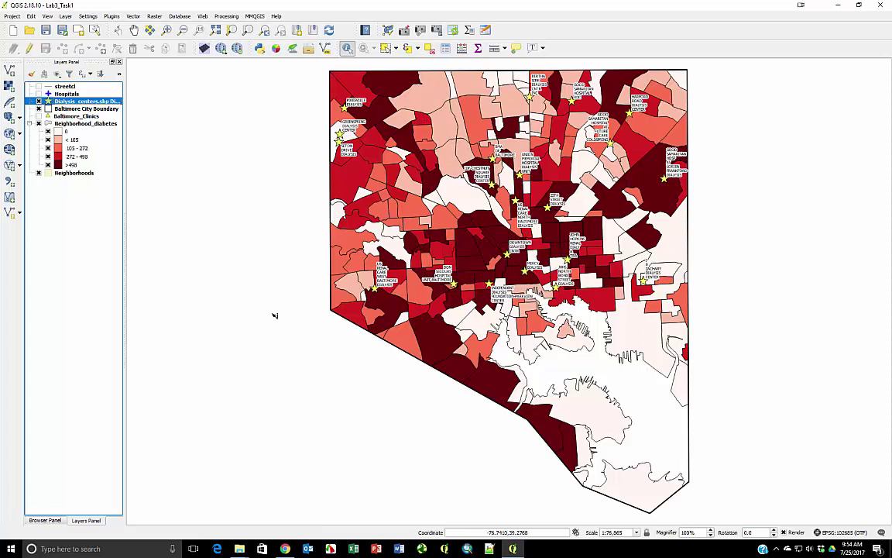